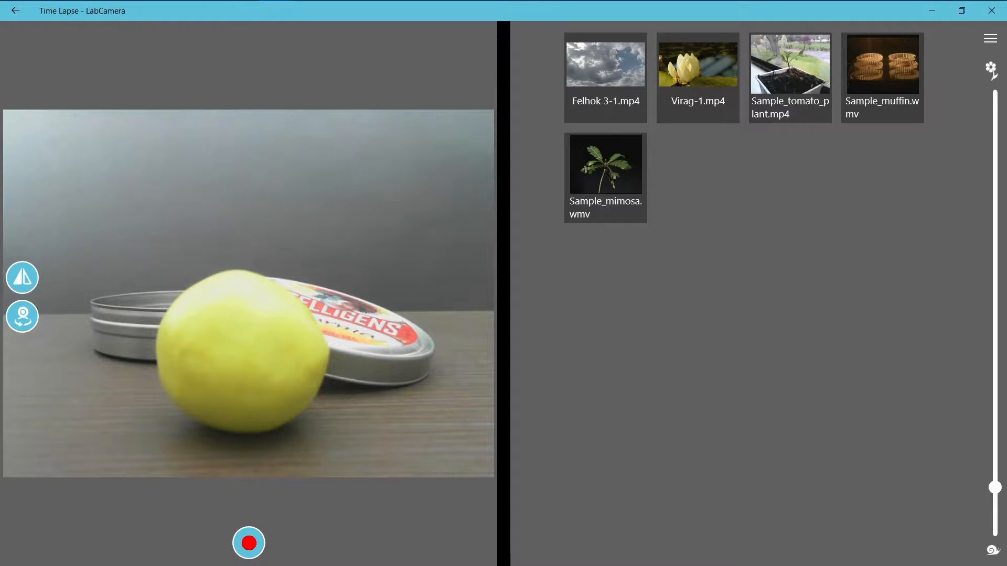
Step: Set the time between snapshots to 30 sec, then record a time-lapse video of the lemon and play it
{"action": "left_click_drag", "start_coordinate": [995, 381], "coordinate": [991, 471]}
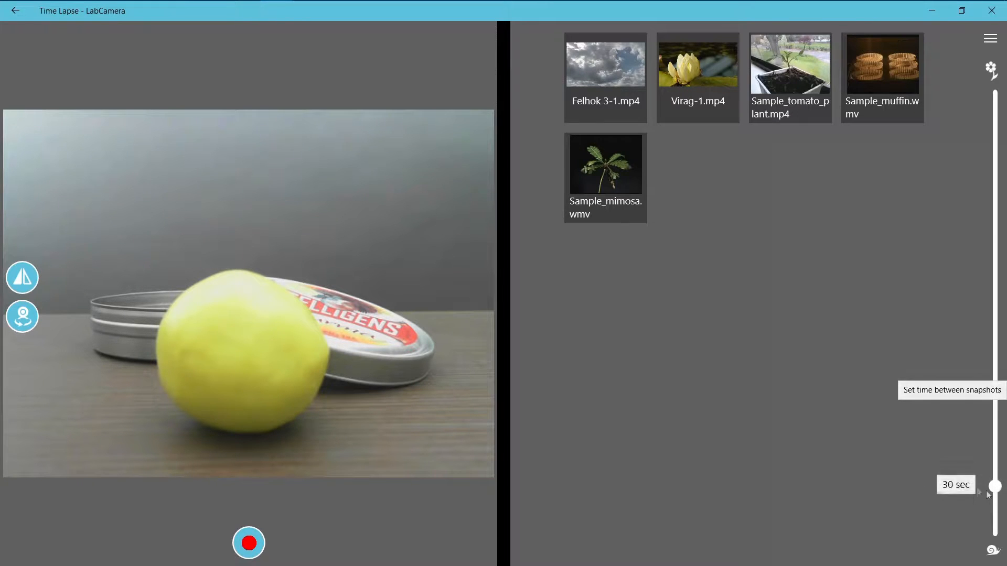
{"action": "left_click", "coordinate": [251, 544]}
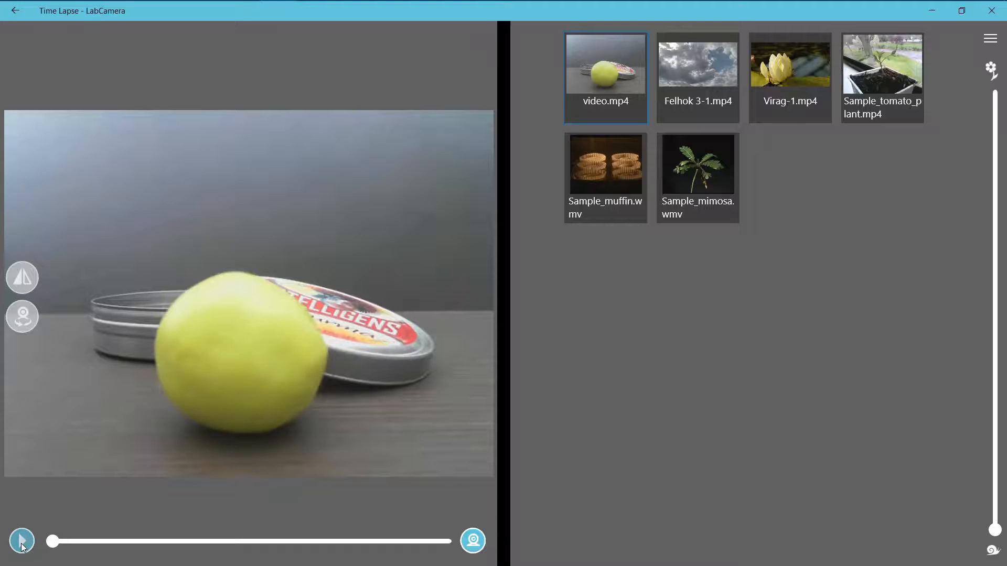
{"action": "left_click", "coordinate": [21, 544]}
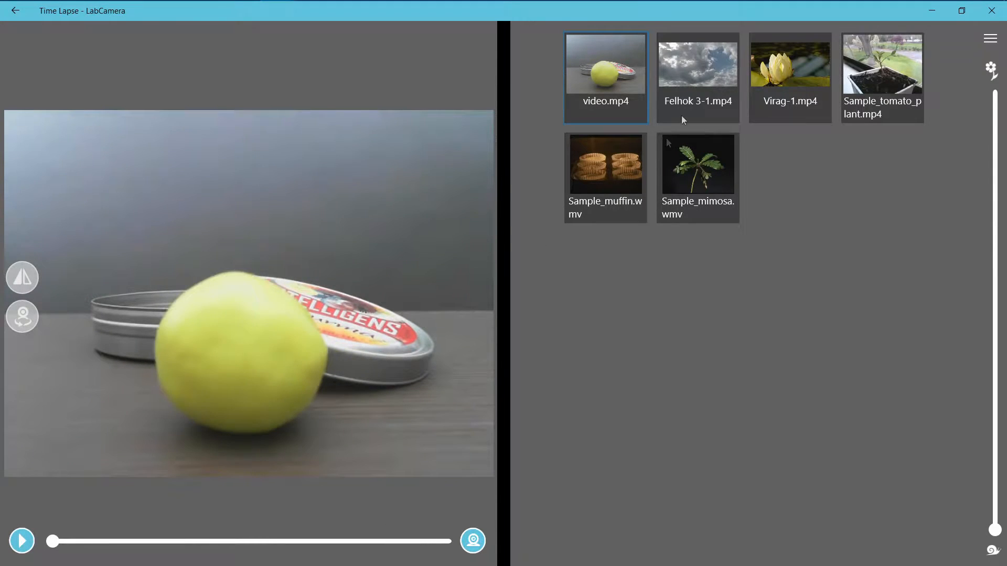
Step: Play the time-lapse videos Sample_mimosa.wmv, Felhok 3-1.mp4 and Virag-1.mp4, and leave the Time Lapse module
{"action": "left_click", "coordinate": [684, 171]}
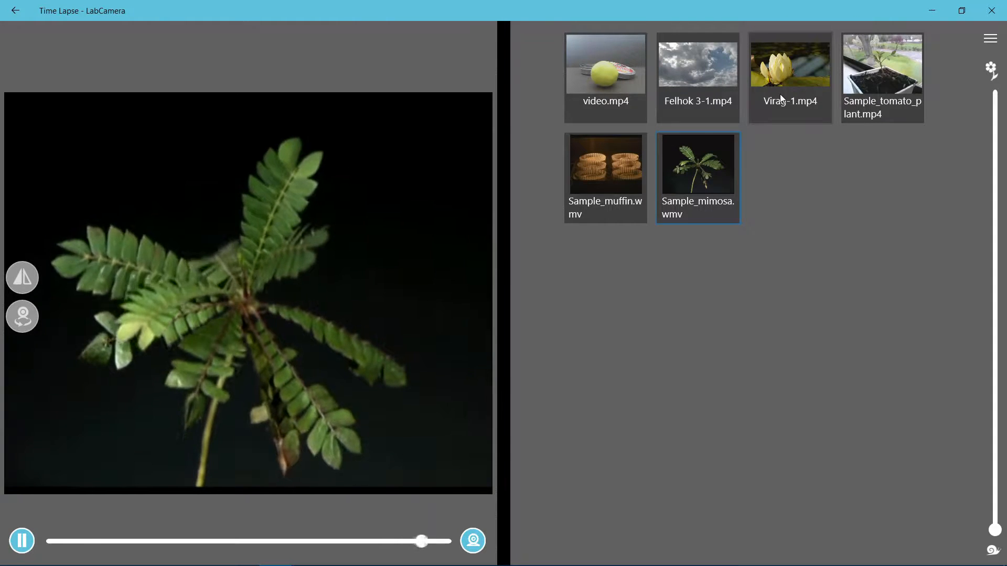
{"action": "key", "text": "Up"}
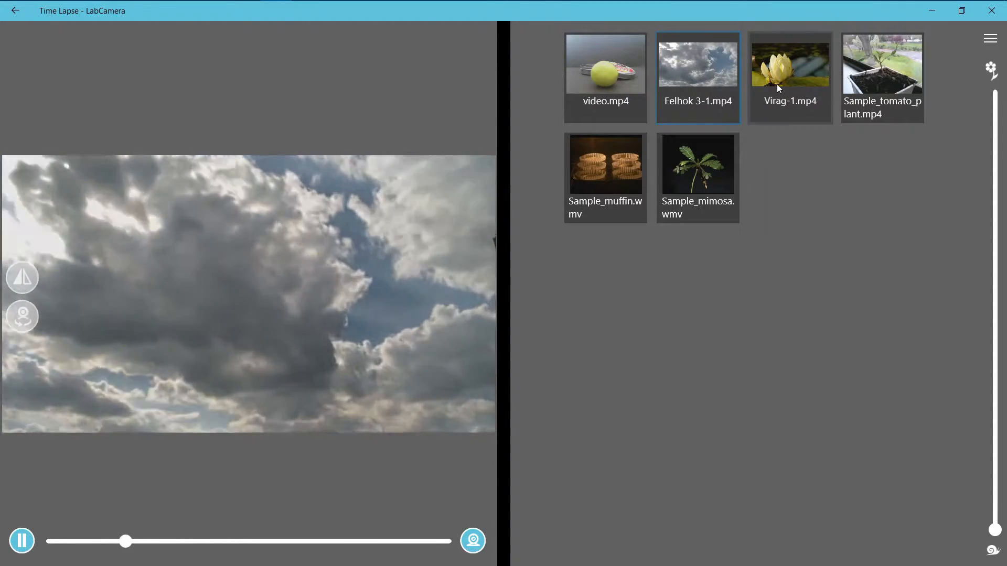
{"action": "left_click", "coordinate": [779, 87]}
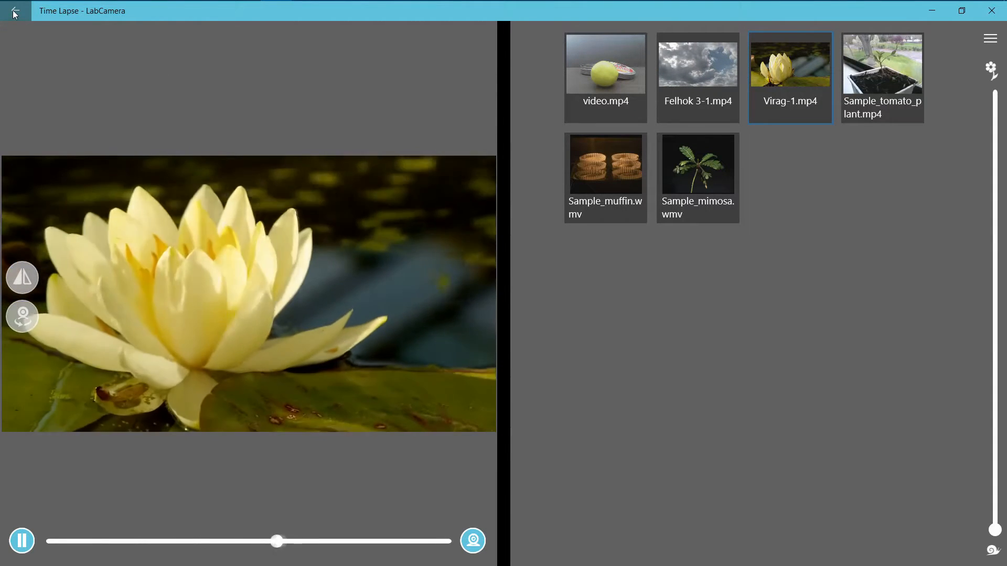
{"action": "left_click", "coordinate": [14, 12]}
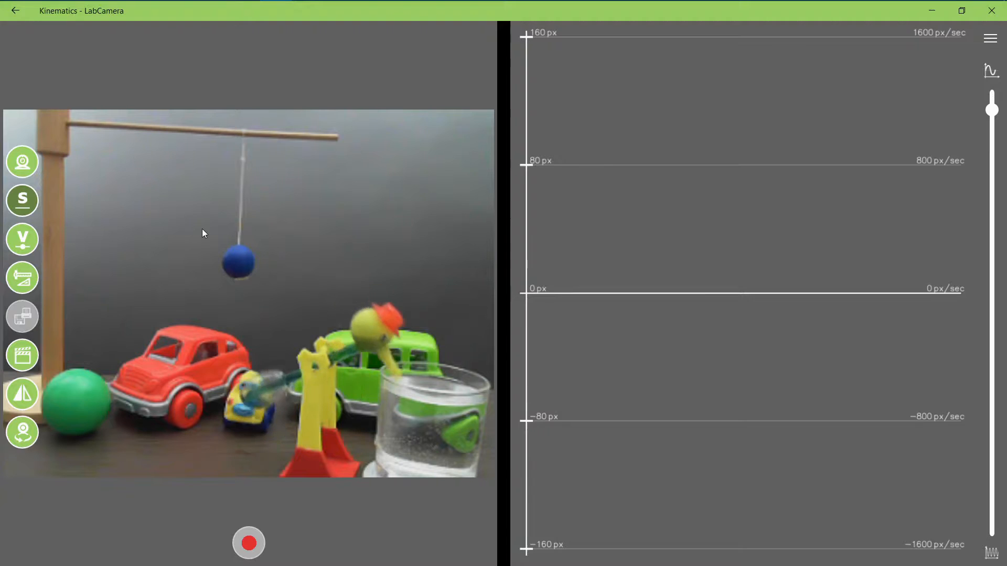
Step: Mark the blue hanging ball, the red car and the green ball in the live Kinematics image for tracking
{"action": "left_click", "coordinate": [234, 255]}
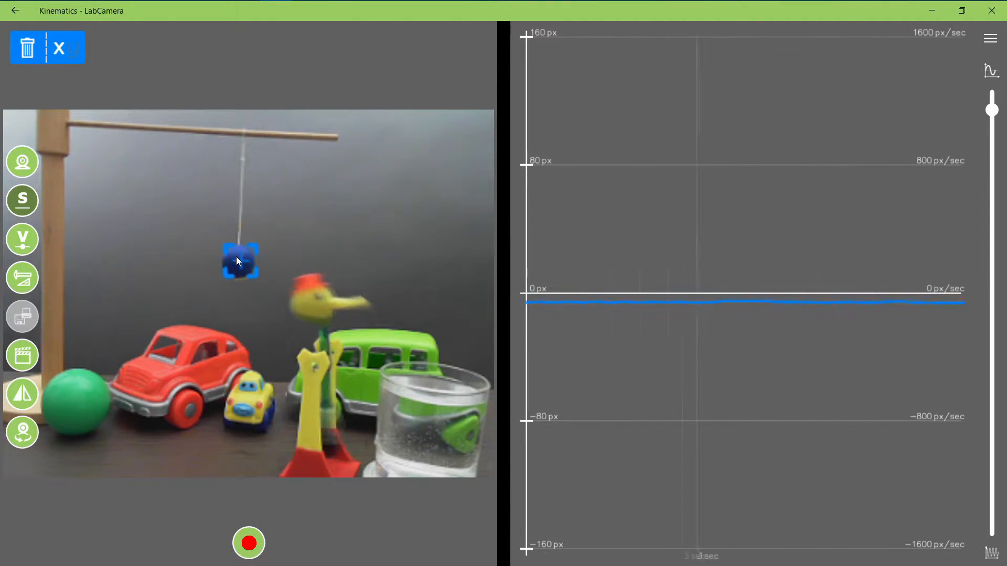
{"action": "left_click", "coordinate": [169, 381]}
{"action": "left_click", "coordinate": [84, 402]}
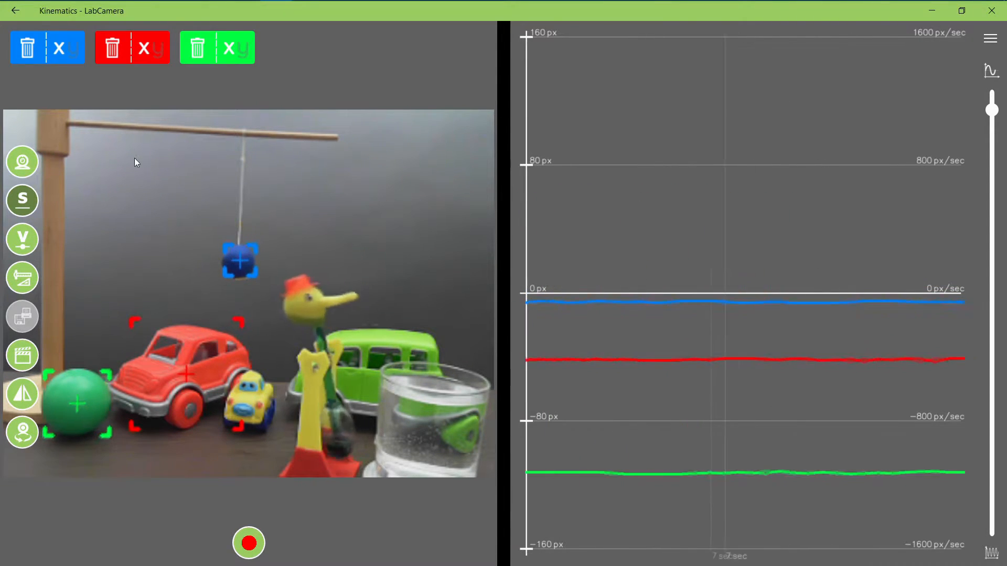
Step: Delete the red car and green ball trackers and mark the drinking bird's head for tracking instead
{"action": "left_click", "coordinate": [110, 51]}
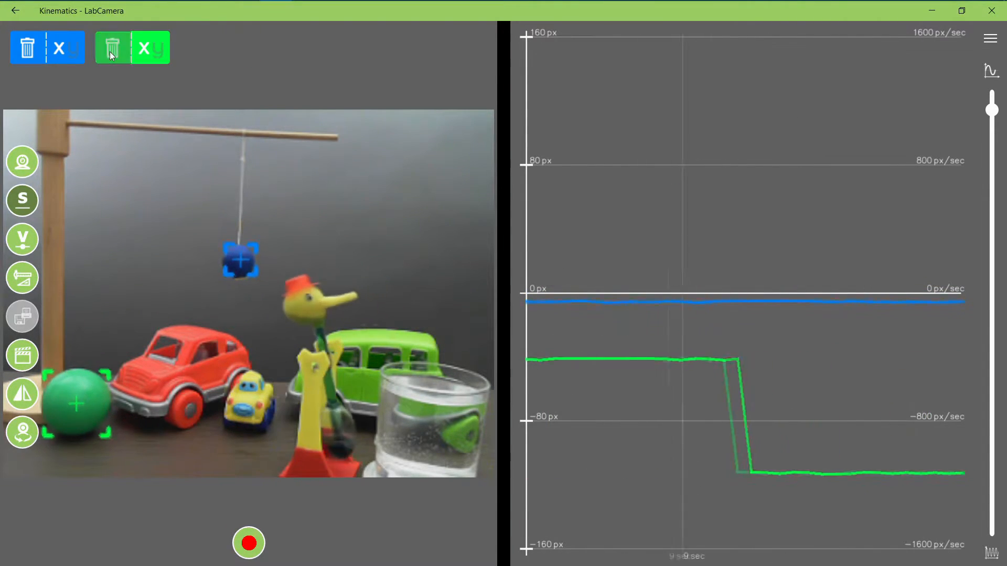
{"action": "left_click", "coordinate": [110, 51]}
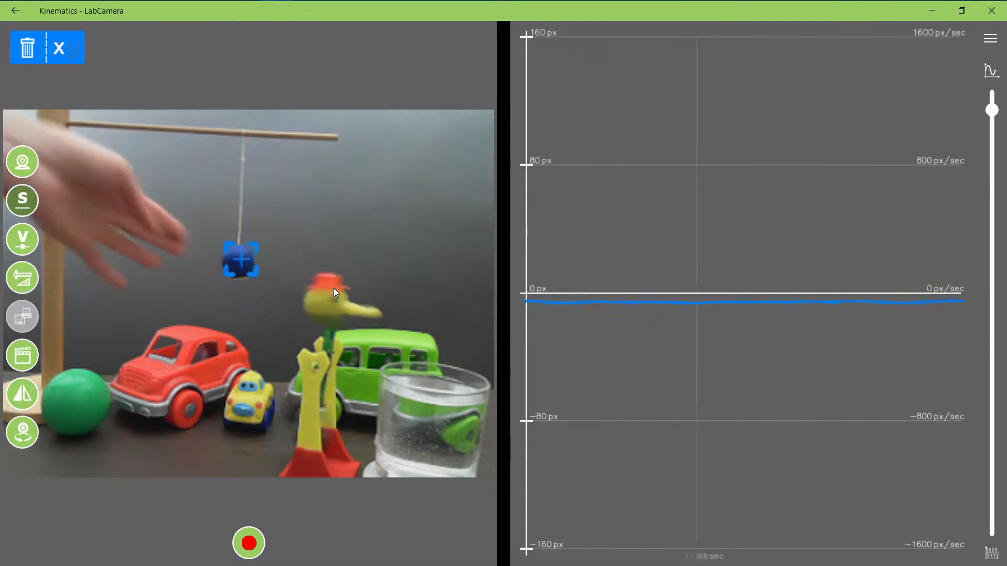
{"action": "left_click", "coordinate": [306, 297]}
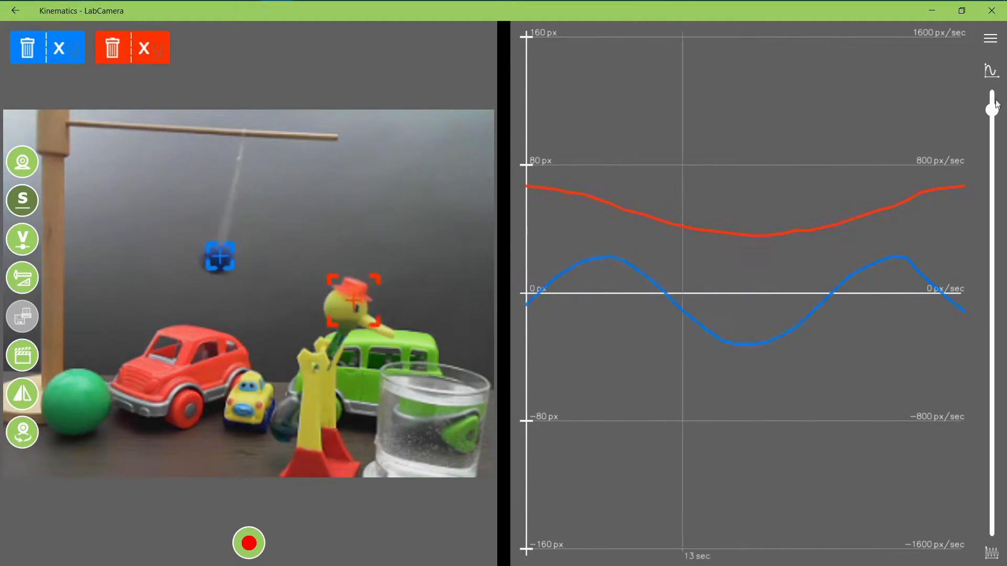
Step: Extend the time span of the live graph and overlay the motion traces on the camera image
{"action": "left_click_drag", "start_coordinate": [992, 109], "coordinate": [1003, 245]}
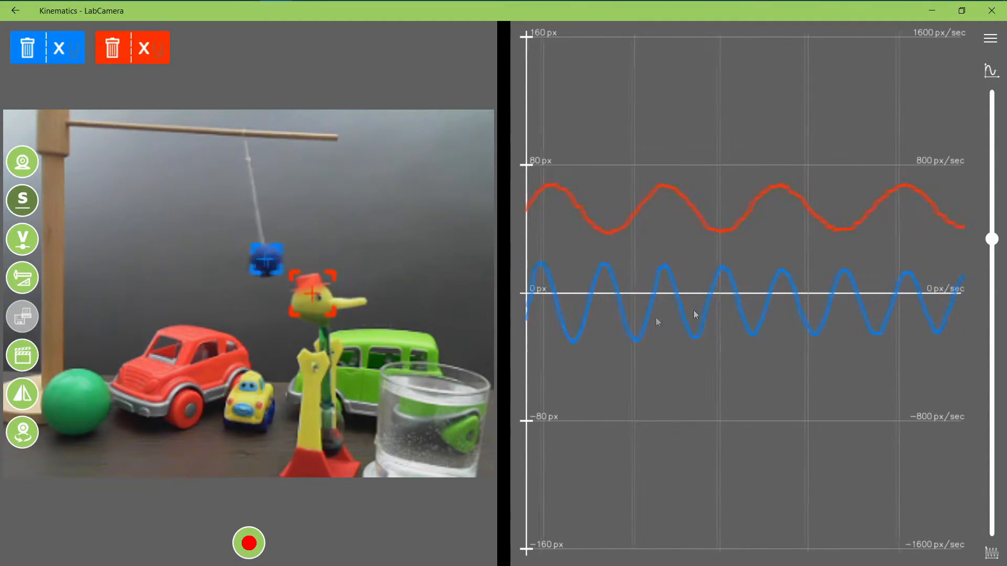
{"action": "left_click", "coordinate": [23, 168]}
{"action": "left_click", "coordinate": [171, 171]}
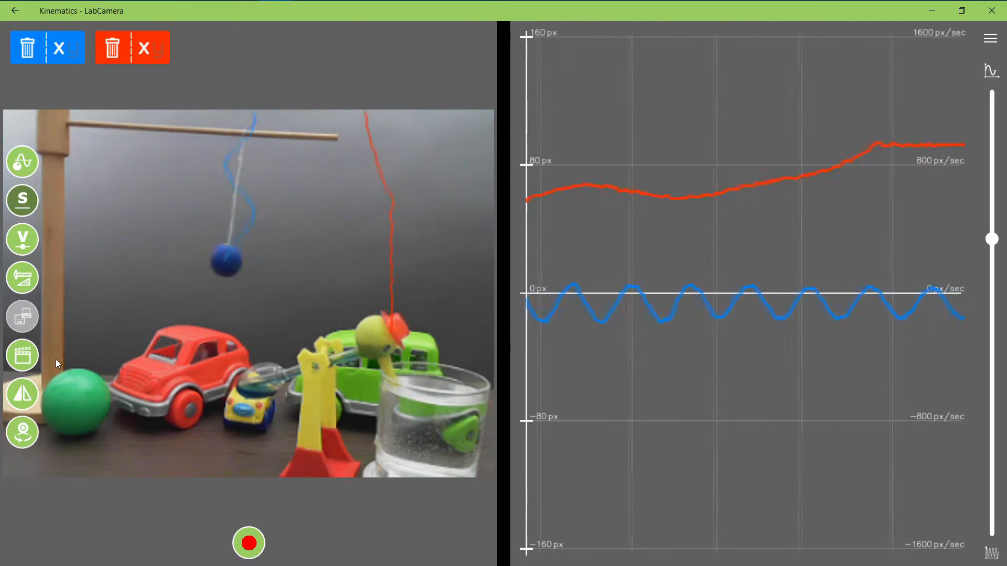
Step: Open the video 22 from the Kinematics folder and calibrate its scale by defining the yellow bob's width as 2 cm
{"action": "left_click", "coordinate": [30, 362]}
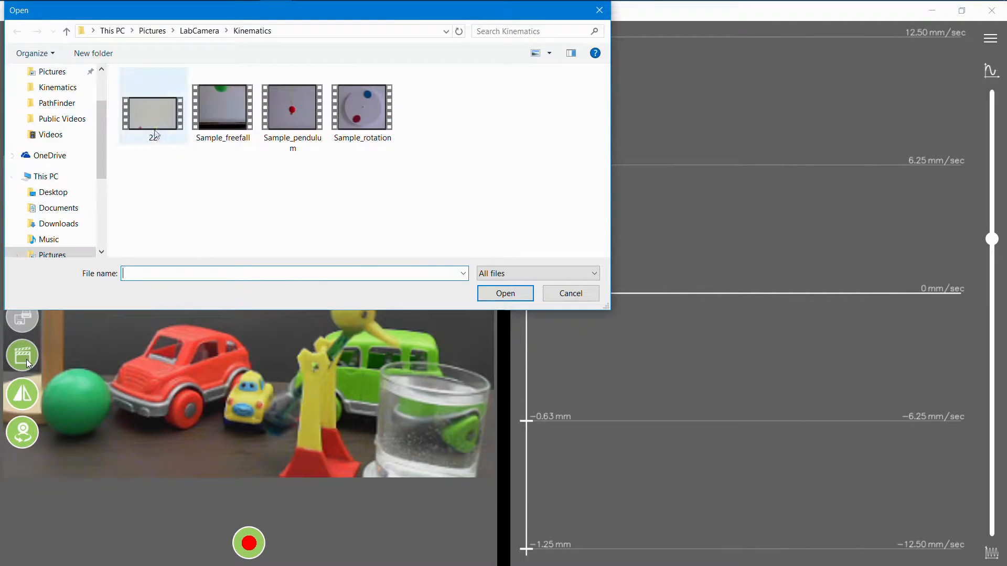
{"action": "double_click", "coordinate": [156, 129]}
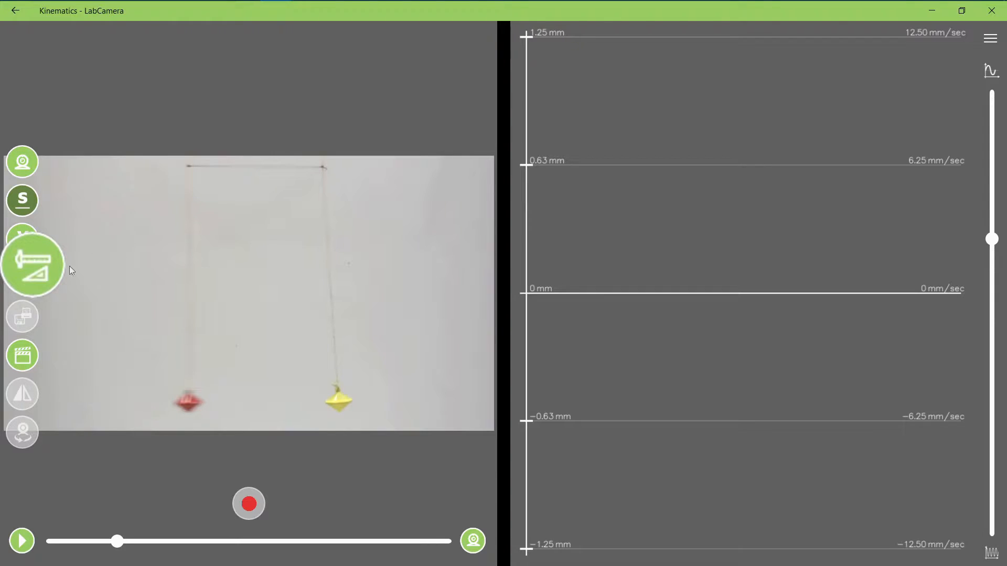
{"action": "left_click", "coordinate": [26, 281]}
{"action": "left_click_drag", "start_coordinate": [150, 293], "coordinate": [330, 408]}
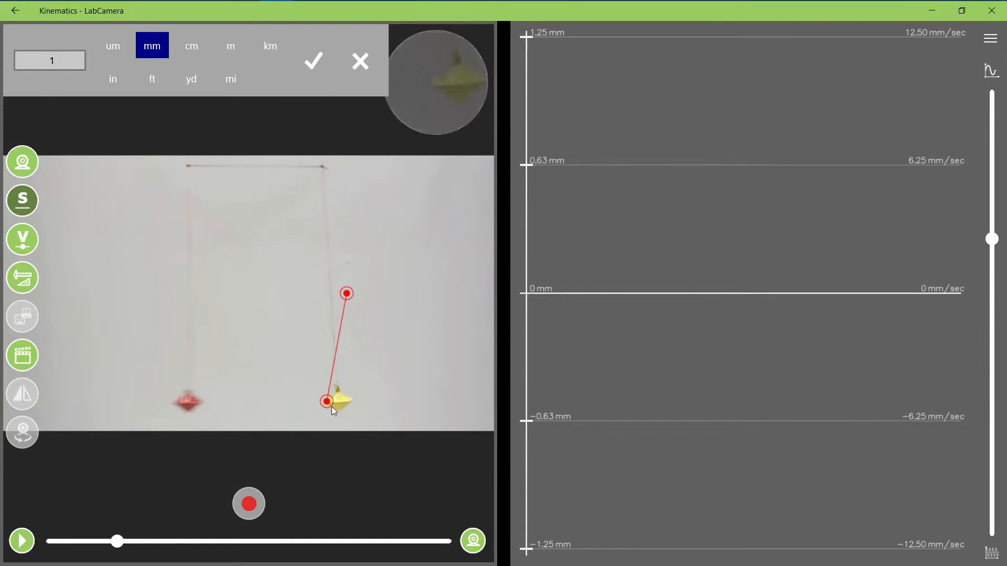
{"action": "left_click_drag", "start_coordinate": [367, 295], "coordinate": [367, 366]}
{"action": "left_click_drag", "start_coordinate": [358, 408], "coordinate": [359, 408]}
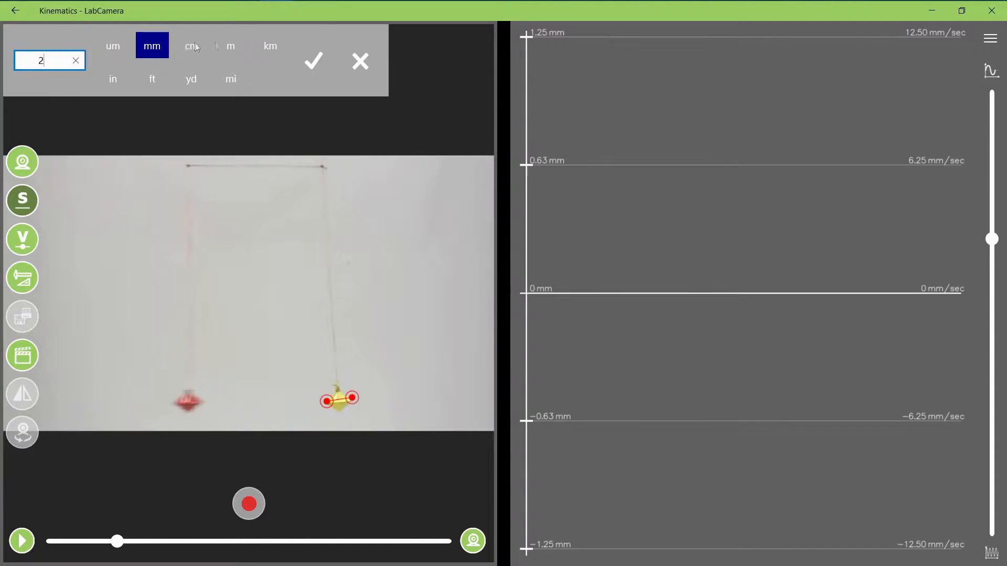
{"action": "left_click", "coordinate": [314, 74]}
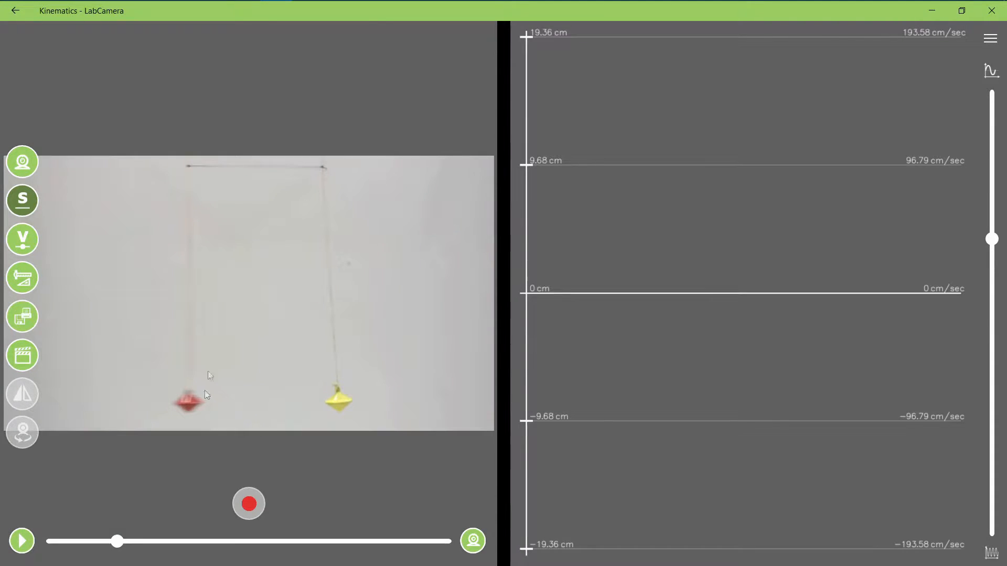
Step: Mark the red and yellow pendulum bobs for tracking and record their motion from the video
{"action": "left_click", "coordinate": [190, 405]}
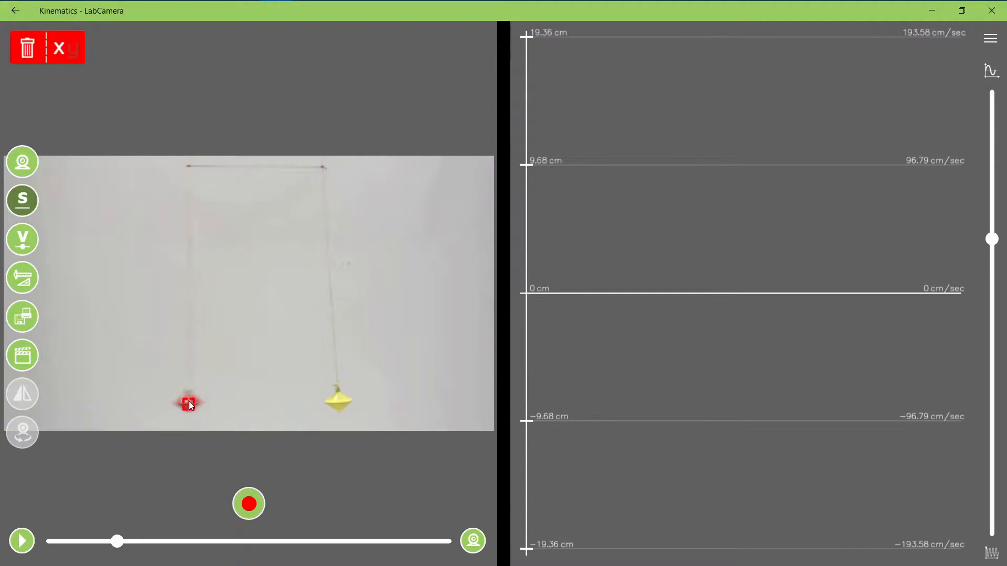
{"action": "left_click", "coordinate": [345, 405]}
{"action": "left_click", "coordinate": [248, 504]}
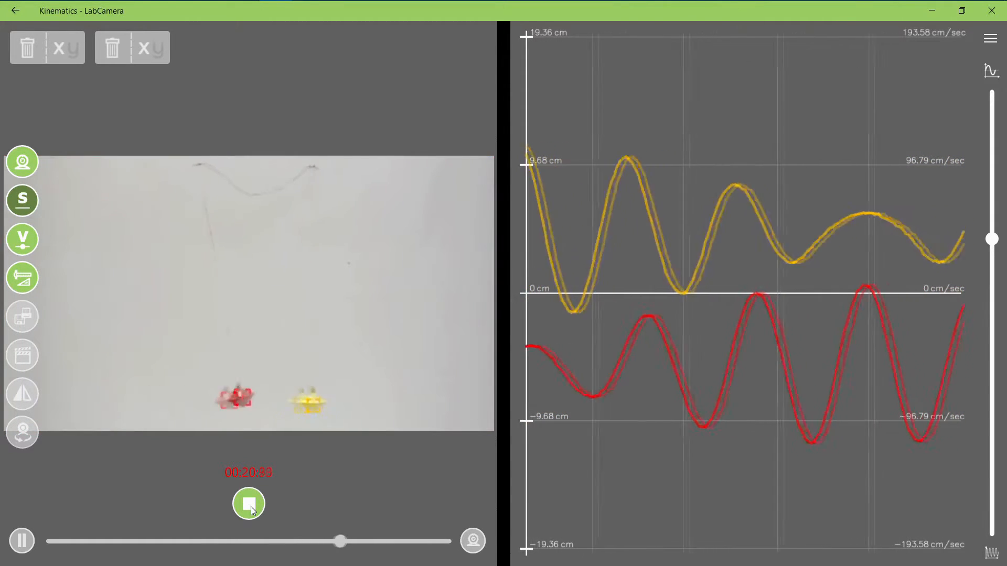
{"action": "left_click", "coordinate": [251, 507]}
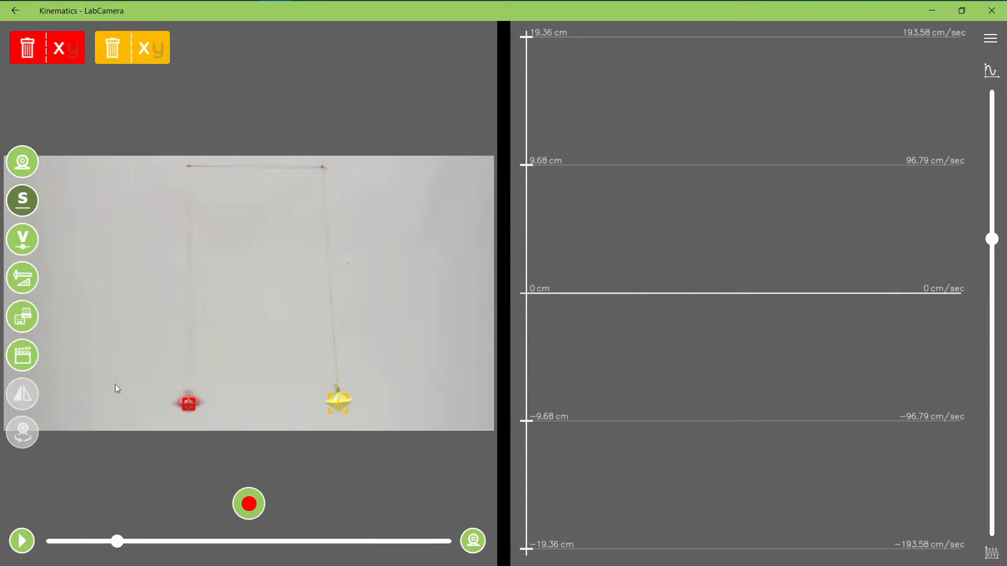
Step: Open the recorded motion graph, show and hide the Y curves, and toggle the velocity and displacement curves
{"action": "left_click", "coordinate": [23, 319]}
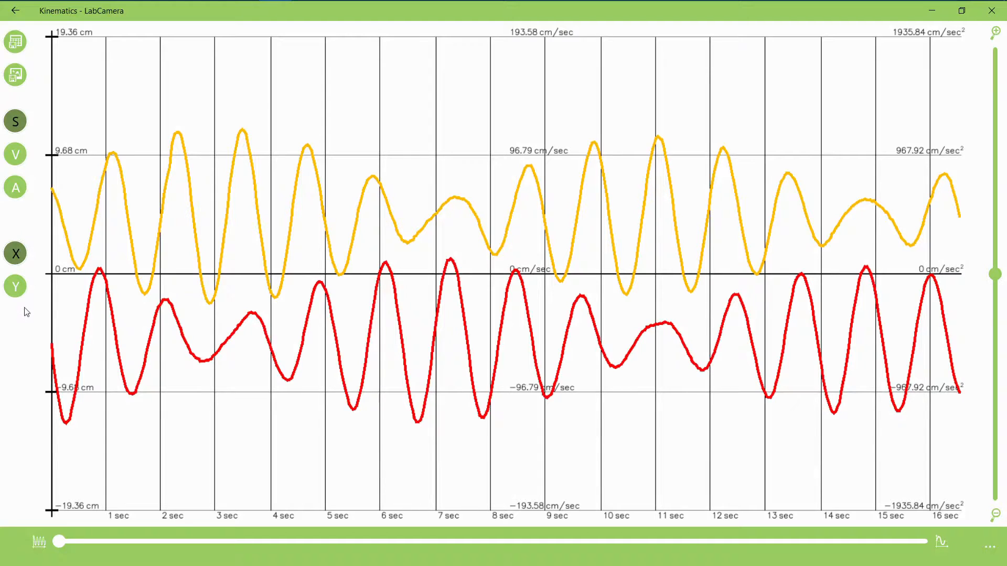
{"action": "left_click", "coordinate": [22, 297]}
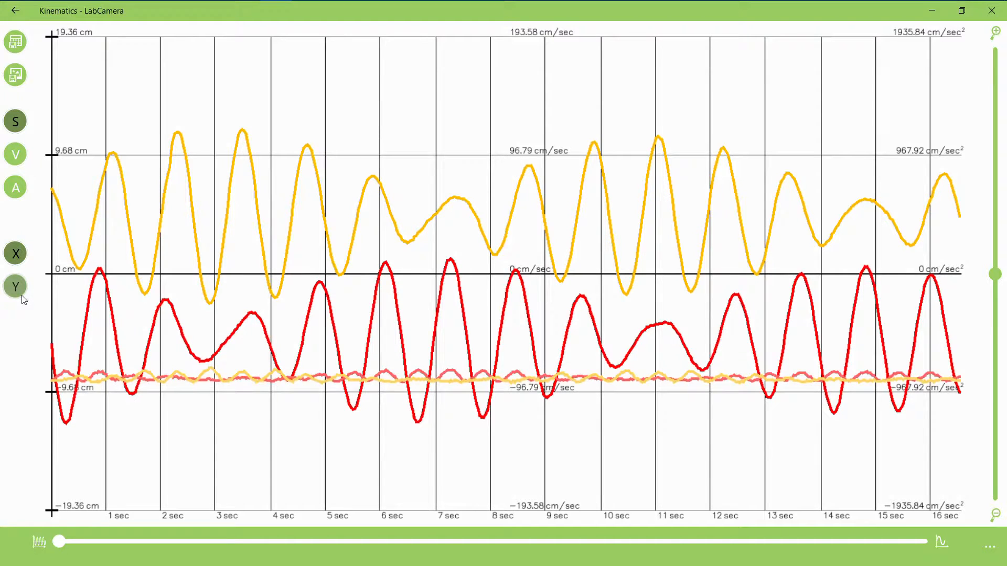
{"action": "left_click", "coordinate": [22, 294]}
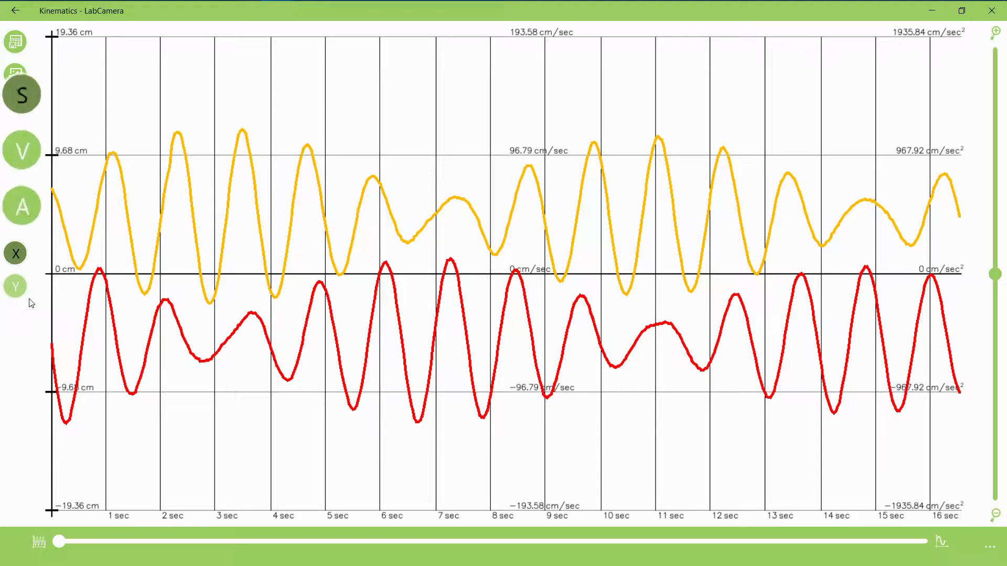
{"action": "left_click", "coordinate": [23, 164]}
{"action": "left_click", "coordinate": [23, 128]}
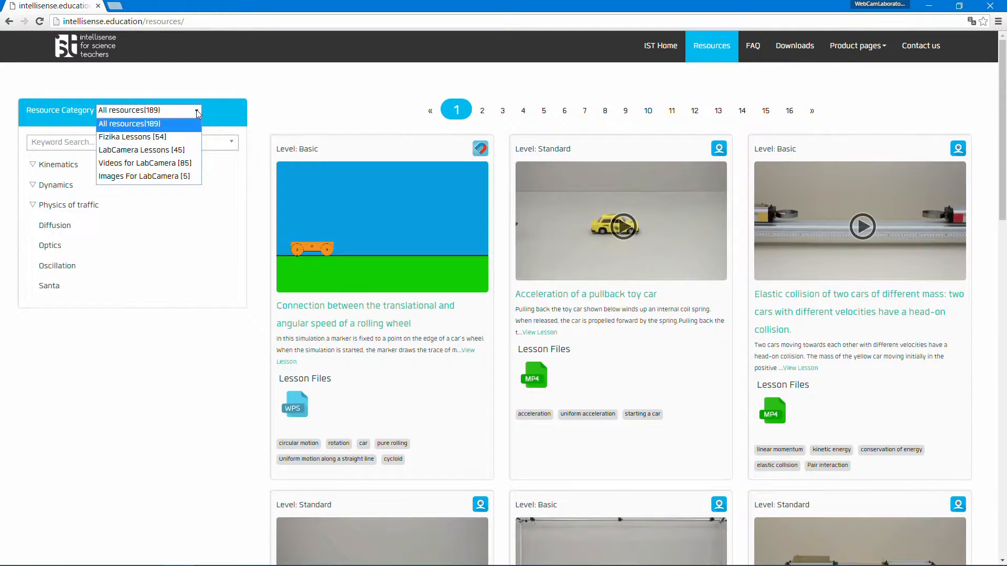
Step: In the browser, filter the resources to LabCamera Lessons and open the elastic collision lesson with a moving car hitting a stationary one of double mass
{"action": "left_click", "coordinate": [187, 150]}
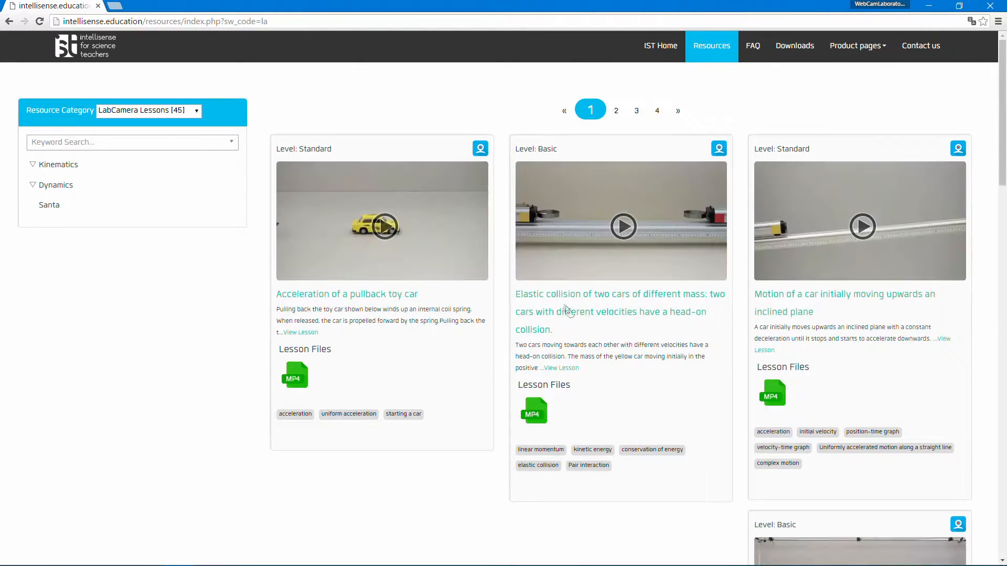
{"action": "scroll", "coordinate": [687, 375], "scroll_direction": "down", "scroll_amount": 10}
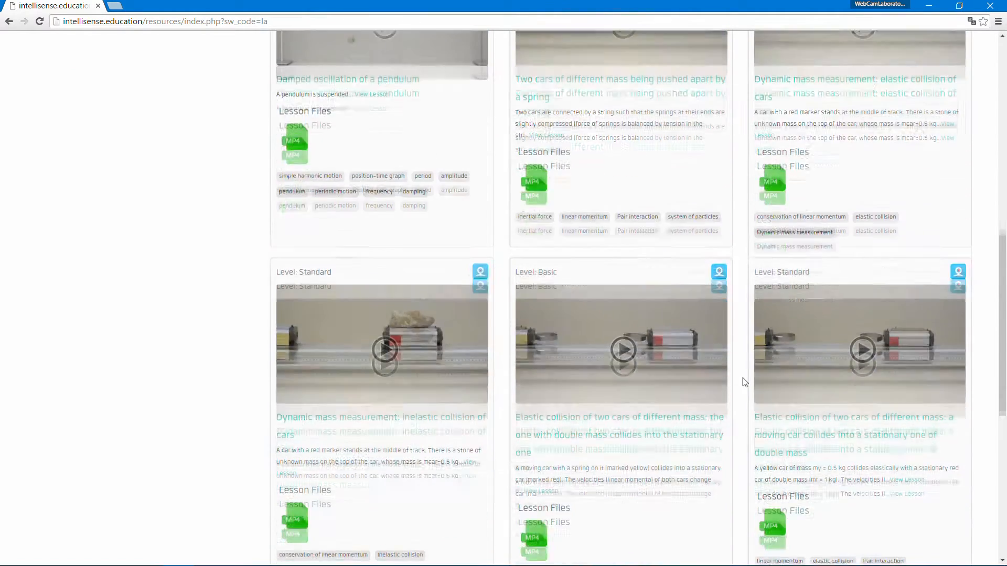
{"action": "left_click", "coordinate": [864, 430]}
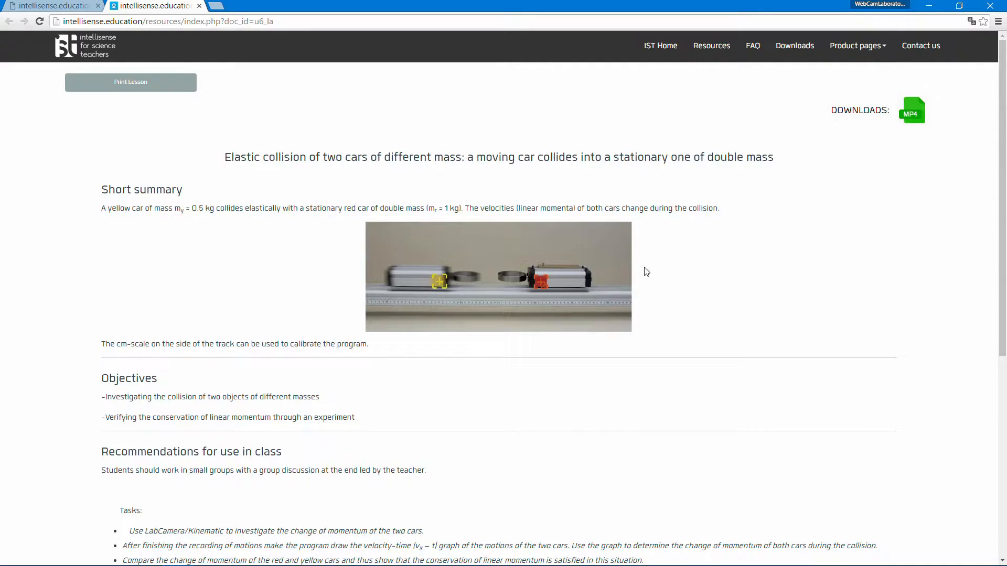
Step: Read through the collision lesson's tasks and solution, and download its MP4 video
{"action": "scroll", "coordinate": [648, 278], "scroll_direction": "down", "scroll_amount": 6}
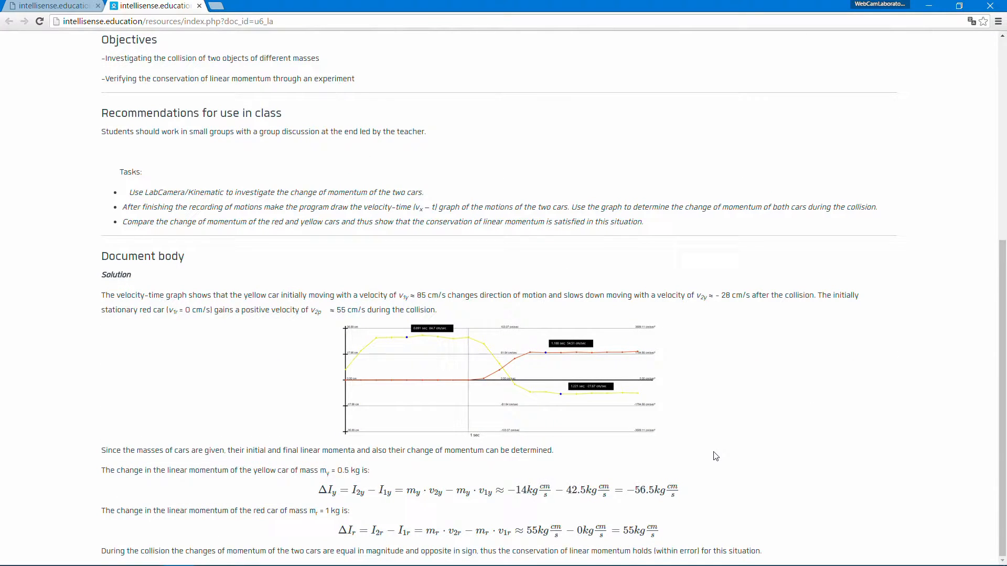
{"action": "scroll", "coordinate": [715, 456], "scroll_direction": "up", "scroll_amount": 6}
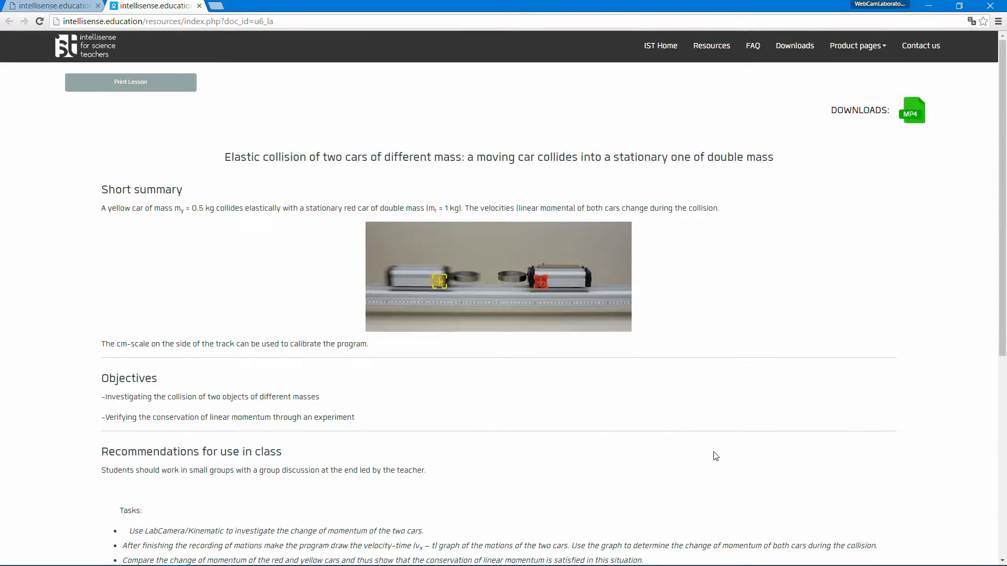
{"action": "left_click", "coordinate": [910, 125]}
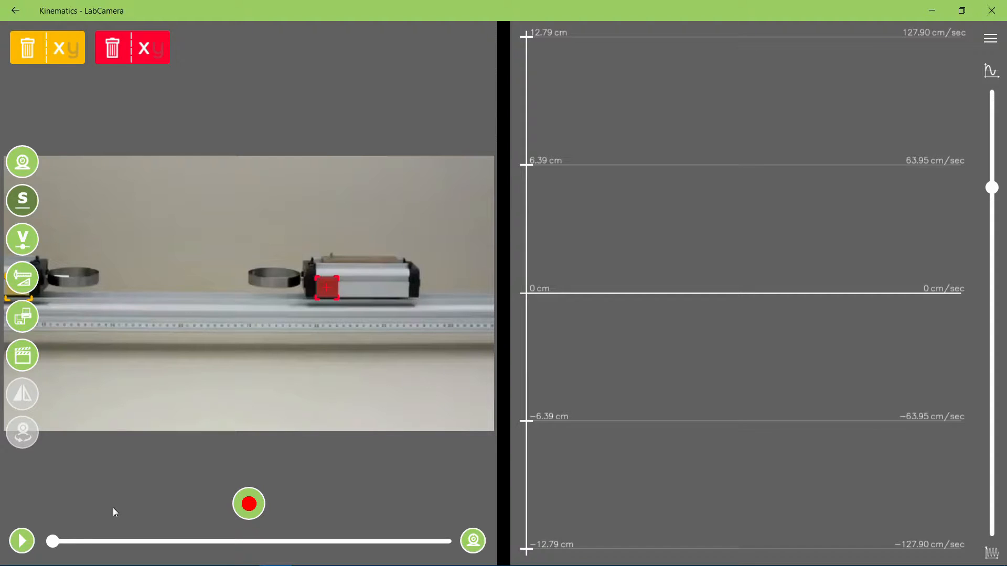
Step: In LabCamera Kinematics, record the two tracked cars' collision, add the velocity curves to the recorded graph, and return to the live view
{"action": "left_click", "coordinate": [249, 510]}
{"action": "left_click", "coordinate": [11, 317]}
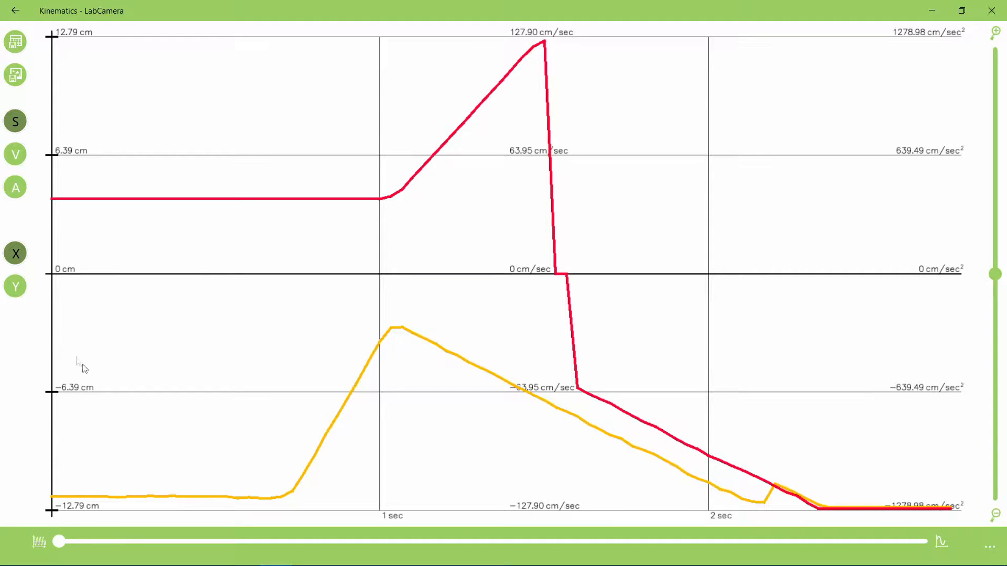
{"action": "left_click", "coordinate": [18, 156]}
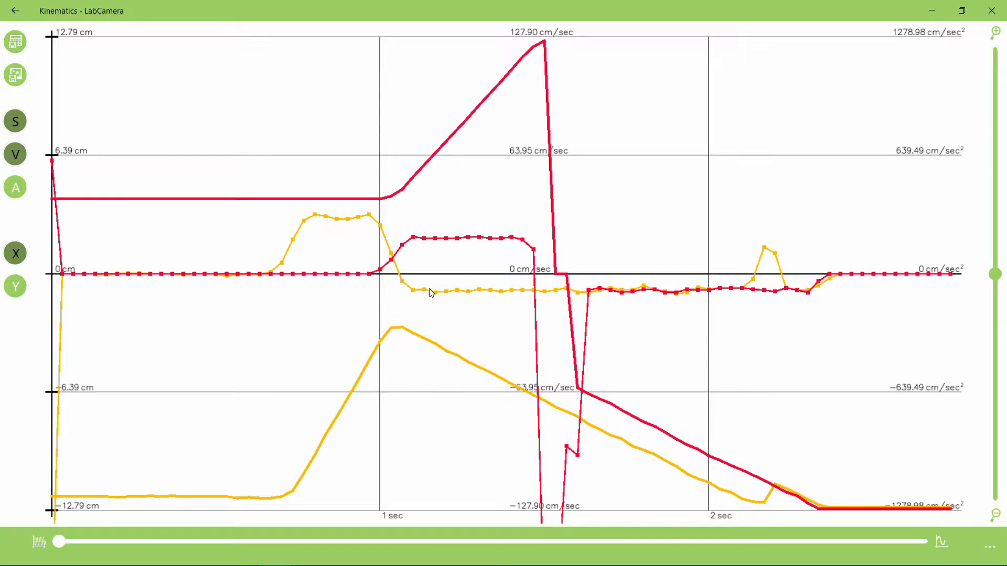
{"action": "left_click", "coordinate": [15, 12]}
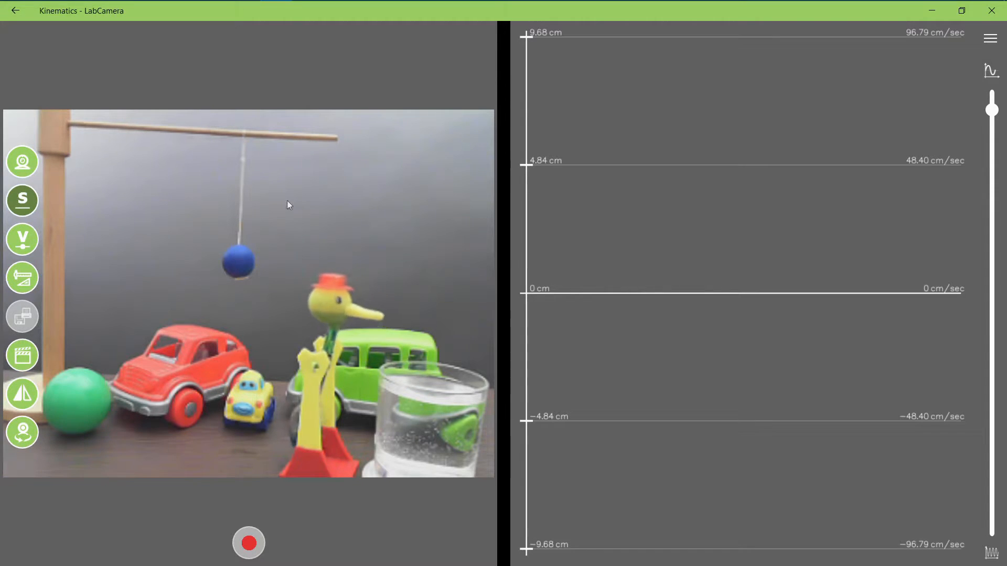
Step: Track the drinking bird's red hat in the live view, and leave the Kinematics module
{"action": "left_click", "coordinate": [334, 281]}
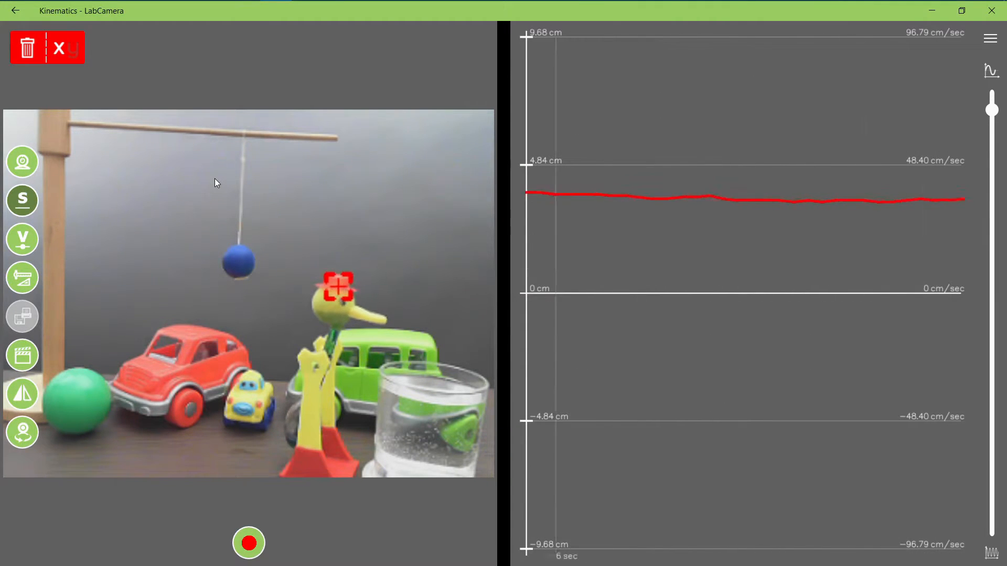
{"action": "left_click", "coordinate": [21, 18]}
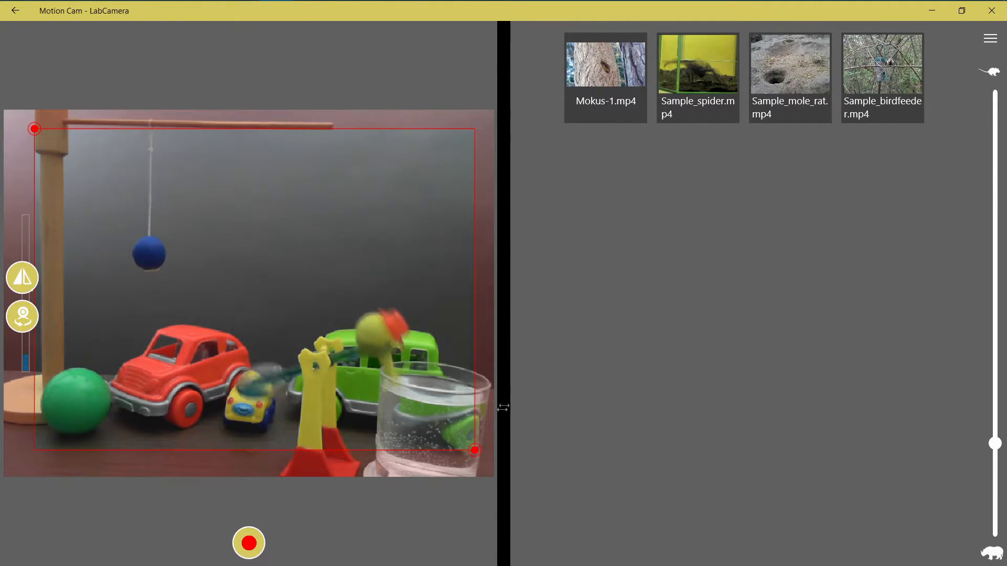
Step: In Motion Cam, limit the detection area to the hanging blue ball, record its motion, and adjust the detection sensitivity
{"action": "left_click_drag", "start_coordinate": [474, 454], "coordinate": [244, 326]}
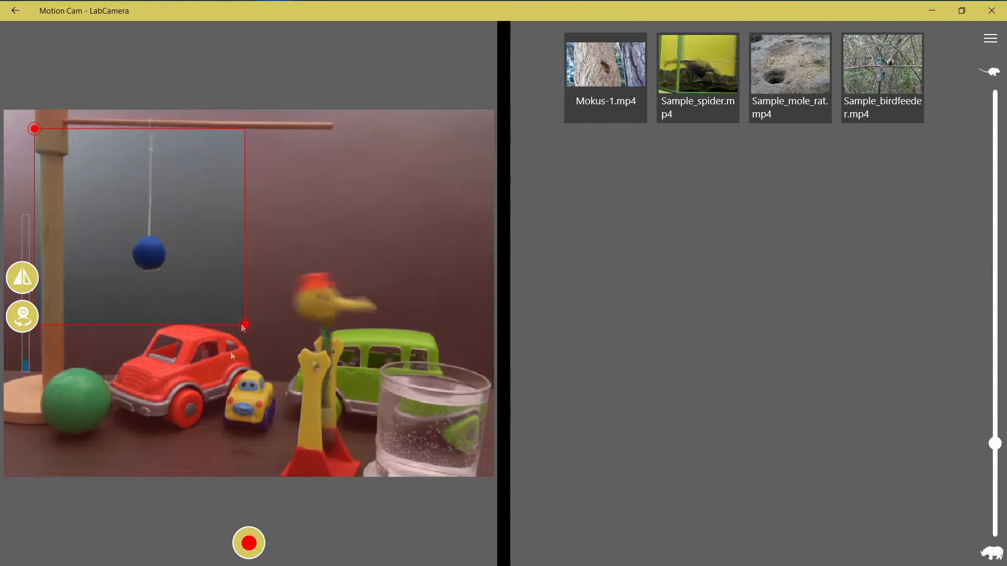
{"action": "left_click", "coordinate": [248, 542]}
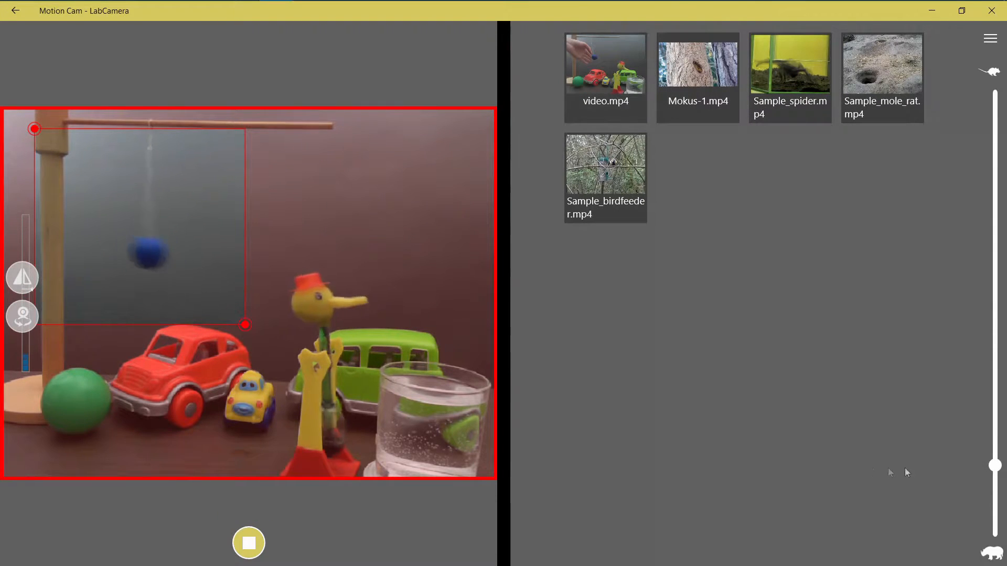
{"action": "mouse_move", "coordinate": [994, 461]}
{"action": "left_mouse_down"}
{"action": "mouse_move", "coordinate": [994, 300]}
{"action": "mouse_move", "coordinate": [994, 472]}
{"action": "mouse_move", "coordinate": [994, 443]}
{"action": "left_mouse_up"}
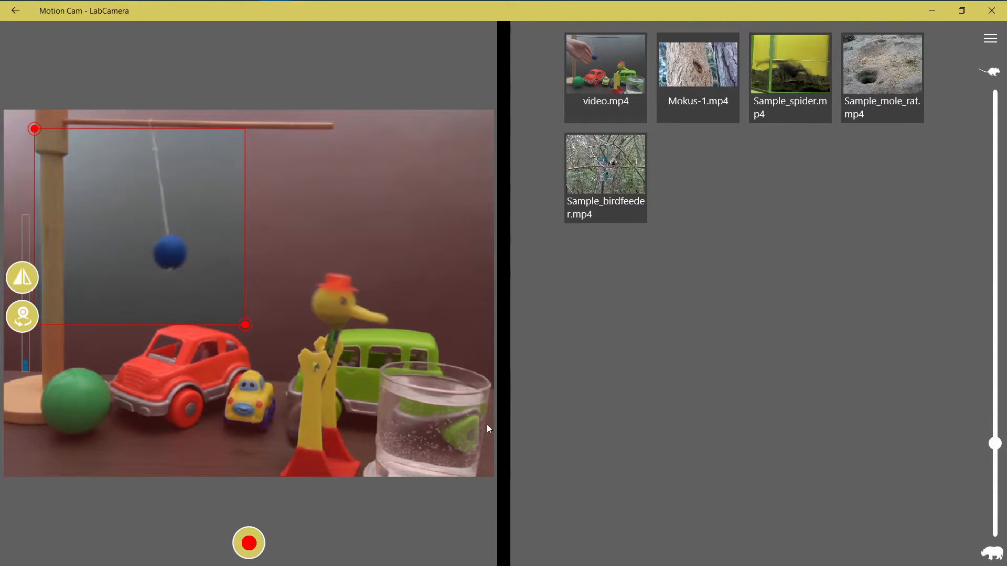
Step: View the captured wildlife clips Sample_birdfeeder.mp4 and Mokus-1.mp4
{"action": "left_click", "coordinate": [604, 201]}
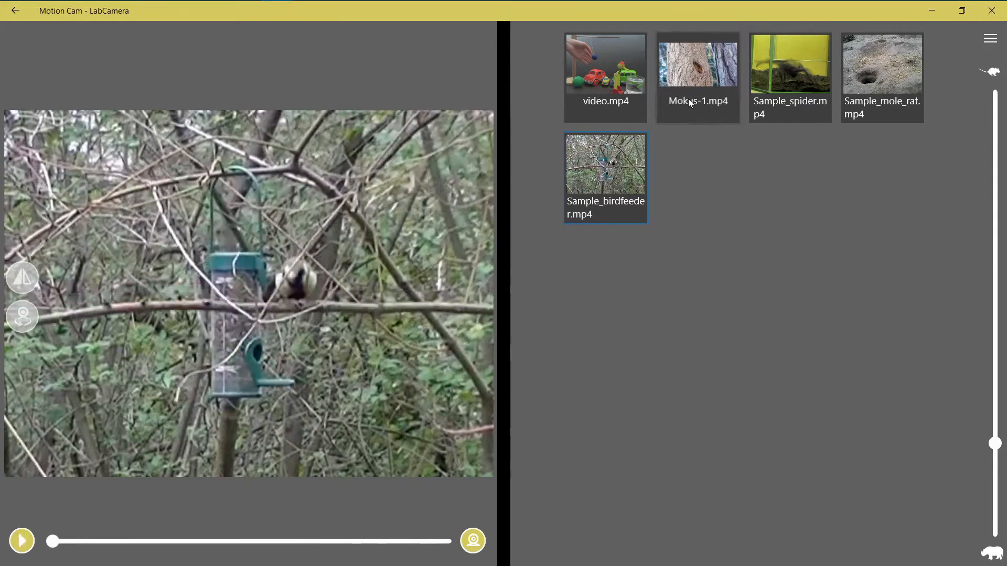
{"action": "left_click", "coordinate": [688, 101]}
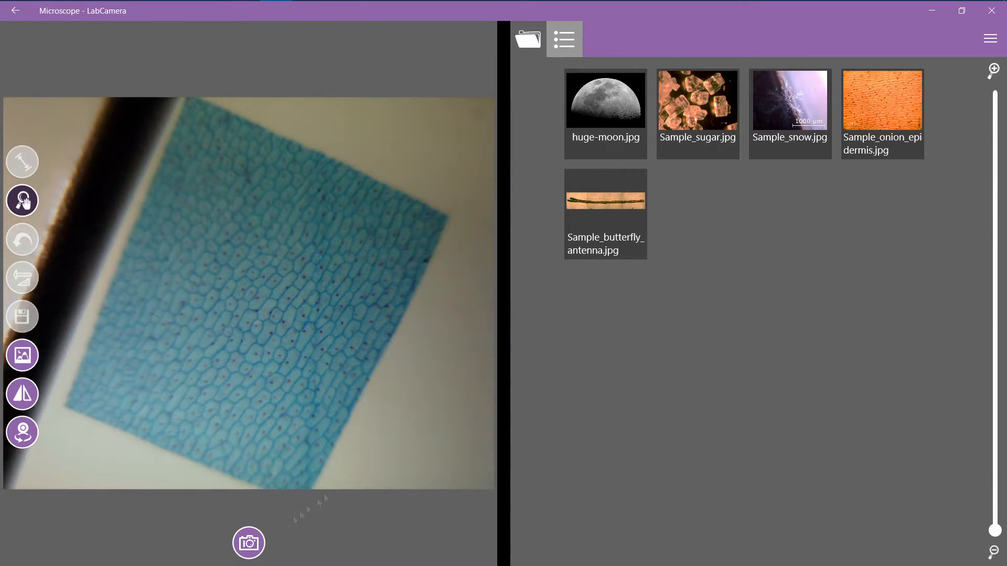
Step: In the Microscope module, calibrate the onion skin image by spanning a known distance and setting it to 0.5 mm
{"action": "left_click", "coordinate": [22, 316]}
{"action": "left_click", "coordinate": [22, 278]}
{"action": "left_click_drag", "start_coordinate": [156, 293], "coordinate": [89, 129]}
{"action": "left_click_drag", "start_coordinate": [341, 293], "coordinate": [152, 154]}
{"action": "double_click", "coordinate": [95, 57]}
{"action": "type", "text": "0.5"}
{"action": "left_click", "coordinate": [207, 41]}
{"action": "left_click", "coordinate": [366, 58]}
Step: Measure the length of one onion cell near the image centre and the angle between two adjoining cell walls
{"action": "left_click", "coordinate": [25, 163]}
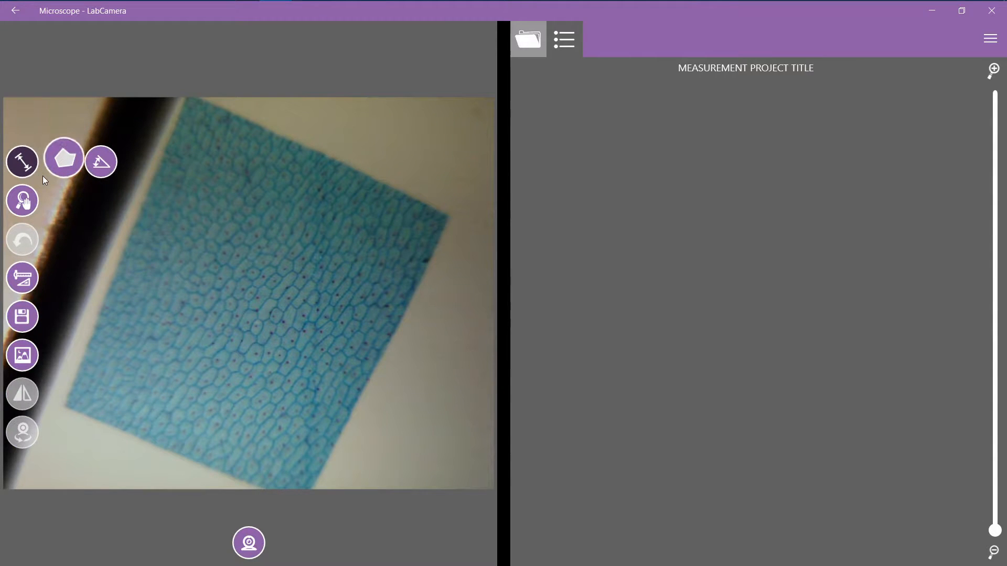
{"action": "scroll", "coordinate": [249, 290], "scroll_direction": "up", "scroll_amount": 10}
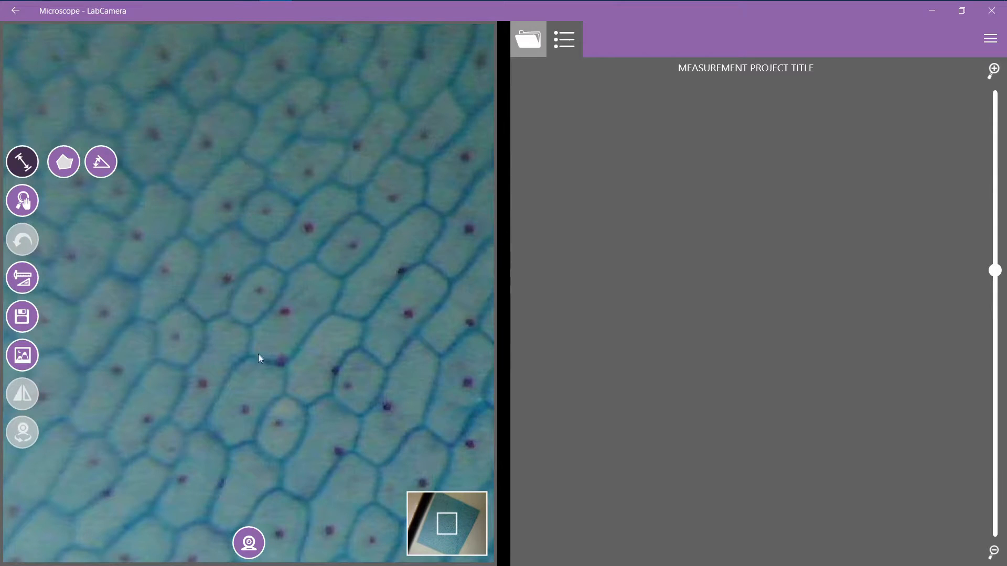
{"action": "left_click_drag", "start_coordinate": [253, 356], "coordinate": [333, 277]}
{"action": "left_click", "coordinate": [24, 164]}
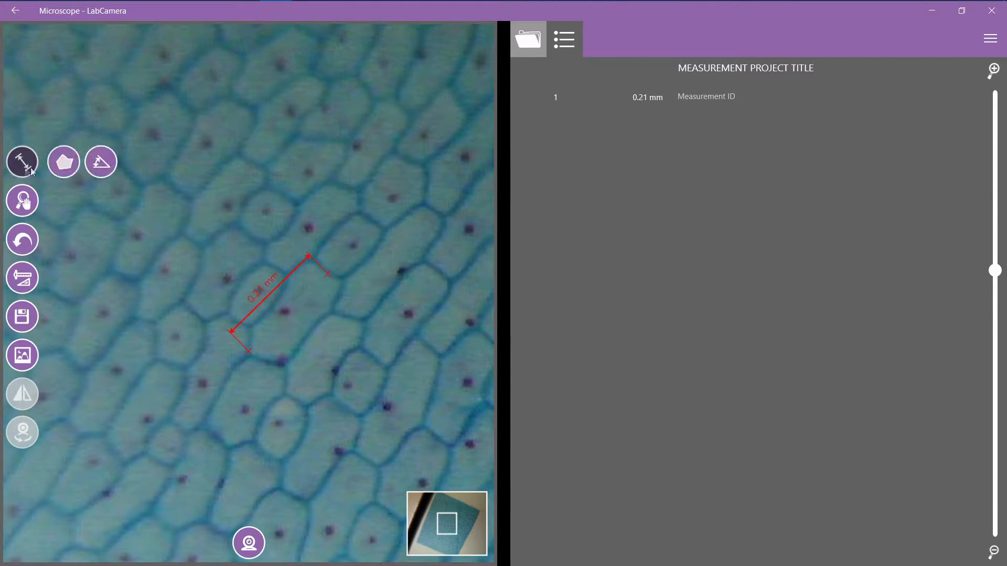
{"action": "left_click", "coordinate": [99, 166]}
{"action": "left_click", "coordinate": [357, 210]}
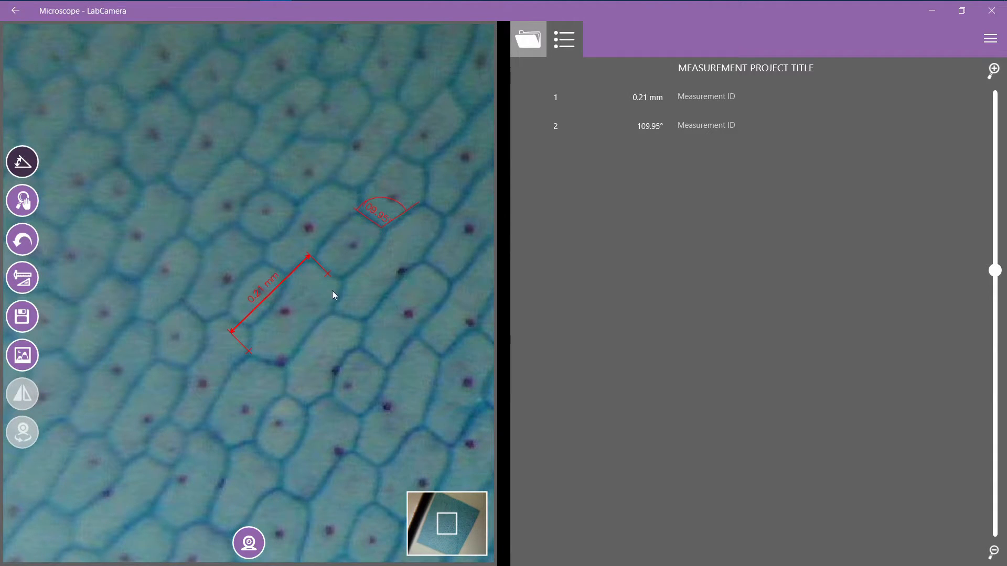
Step: Open huge-moon.jpg and calibrate it by spanning the moon's diameter and setting the distance to 3474 km
{"action": "left_click", "coordinate": [528, 46]}
{"action": "left_click", "coordinate": [691, 105]}
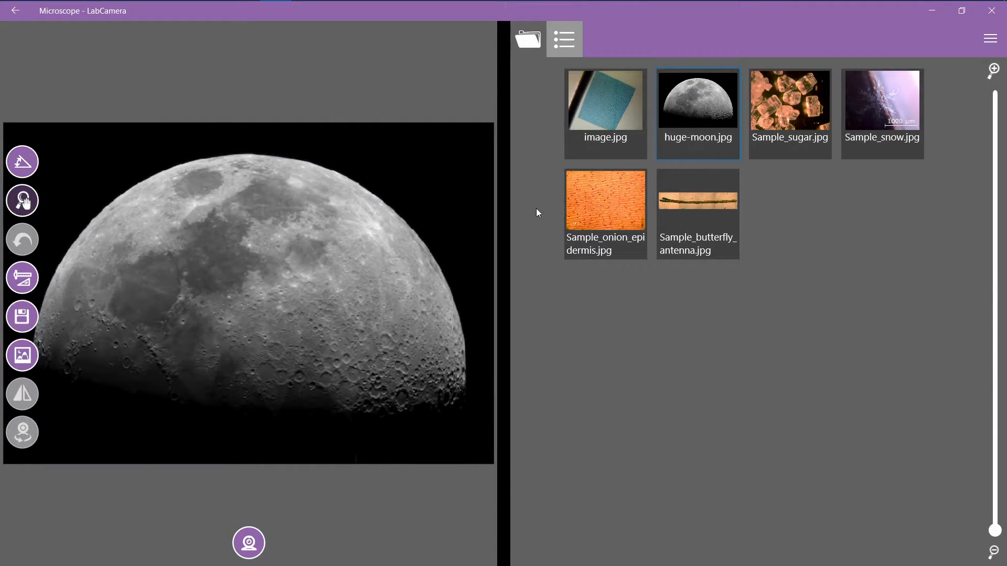
{"action": "left_click", "coordinate": [22, 277]}
{"action": "left_click_drag", "start_coordinate": [151, 292], "coordinate": [47, 297]}
{"action": "left_click_drag", "start_coordinate": [348, 294], "coordinate": [467, 412]}
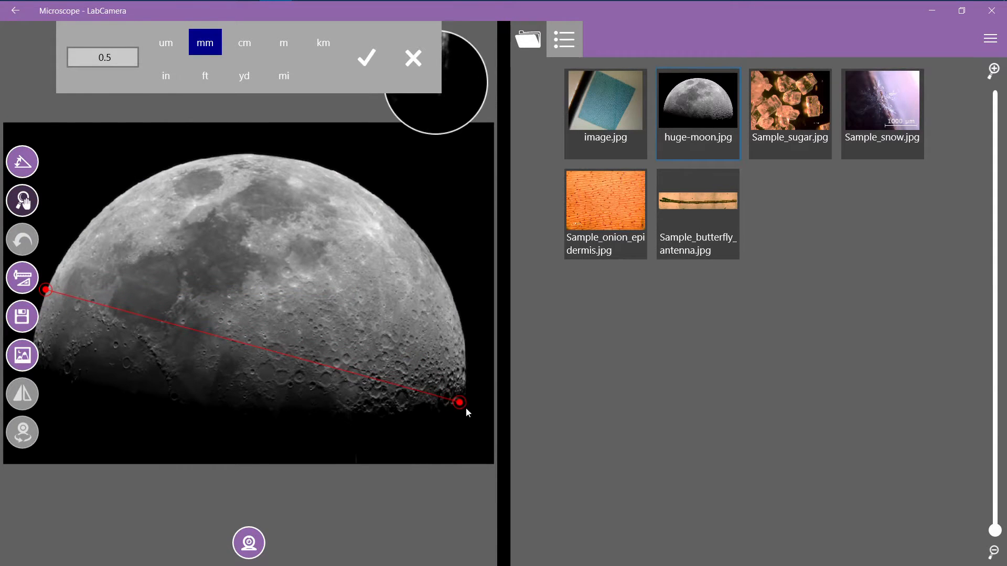
{"action": "double_click", "coordinate": [99, 58]}
{"action": "type", "text": "3474"}
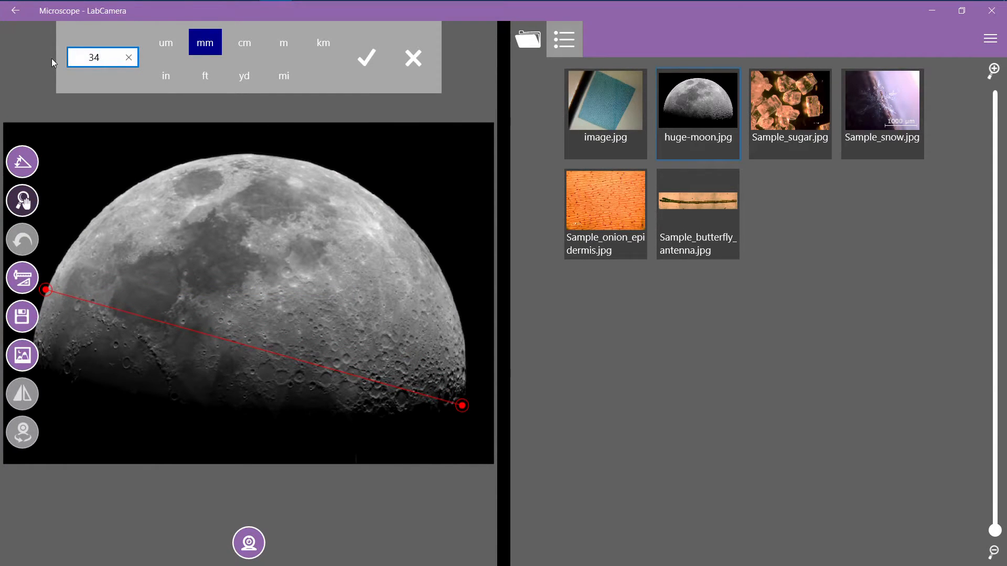
{"action": "left_click", "coordinate": [323, 42]}
{"action": "left_click", "coordinate": [368, 58]}
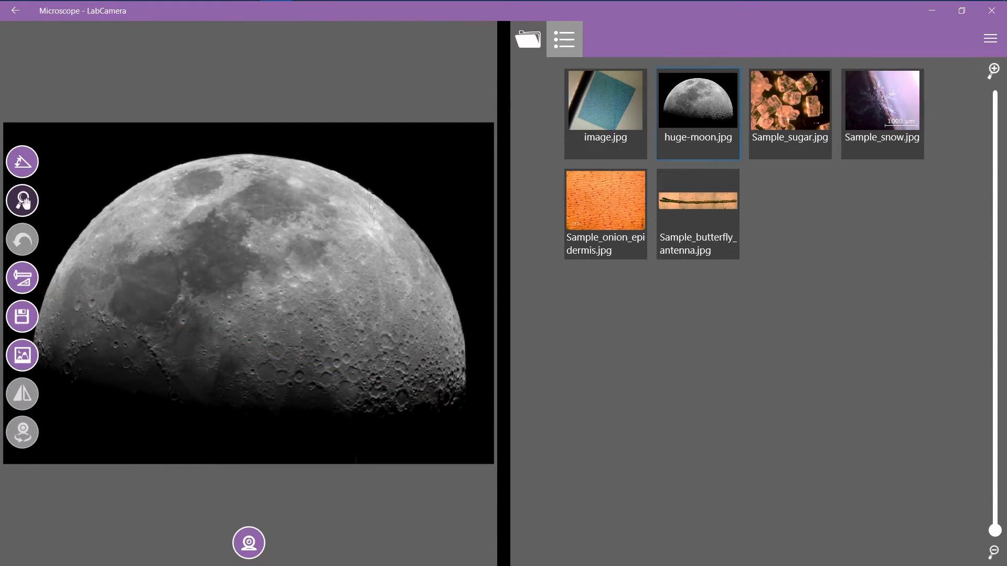
Step: Measure the diameter of a crater near the moon's shadow edge
{"action": "scroll", "coordinate": [404, 375], "scroll_direction": "up", "scroll_amount": 8}
{"action": "left_click_drag", "start_coordinate": [404, 375], "coordinate": [235, 249]}
{"action": "scroll", "coordinate": [324, 372], "scroll_direction": "up", "scroll_amount": 3}
{"action": "left_click_drag", "start_coordinate": [320, 360], "coordinate": [231, 272]}
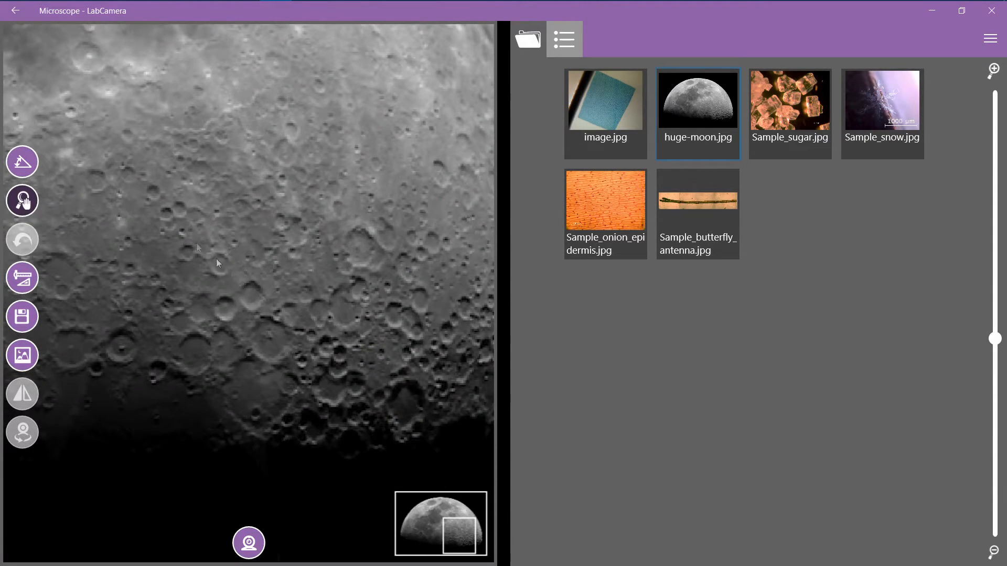
{"action": "left_click", "coordinate": [21, 163]}
{"action": "left_click", "coordinate": [54, 165]}
{"action": "left_click_drag", "start_coordinate": [253, 340], "coordinate": [291, 339]}
{"action": "left_click", "coordinate": [22, 161]}
{"action": "mouse_move", "coordinate": [256, 360]}
{"action": "left_mouse_down"}
{"action": "mouse_move", "coordinate": [233, 417]}
{"action": "mouse_move", "coordinate": [288, 387]}
{"action": "mouse_move", "coordinate": [256, 358]}
{"action": "left_mouse_up"}
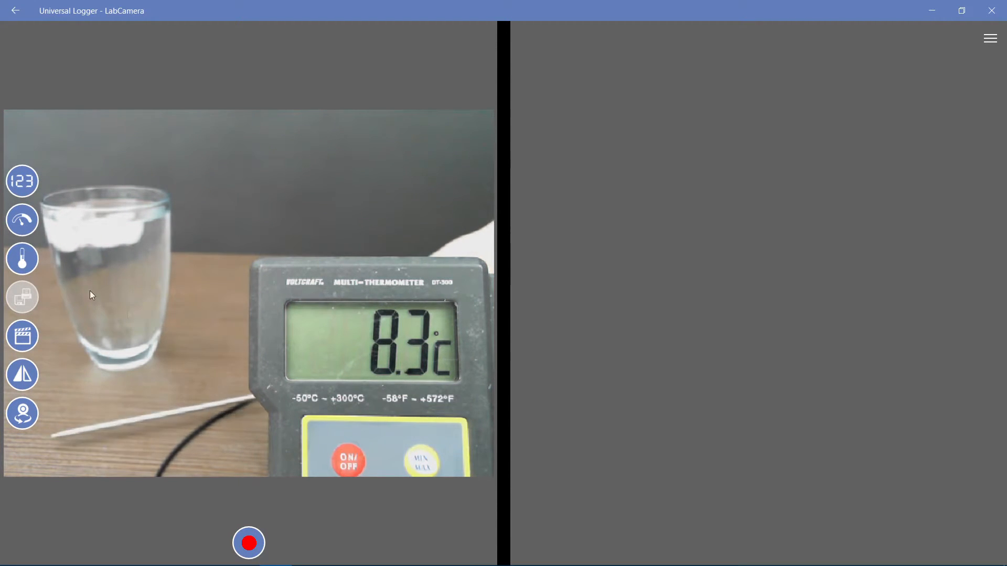
Step: In Universal Logger, add a digital display reader and fit its frame over the three digits of the thermometer display
{"action": "left_click", "coordinate": [22, 182]}
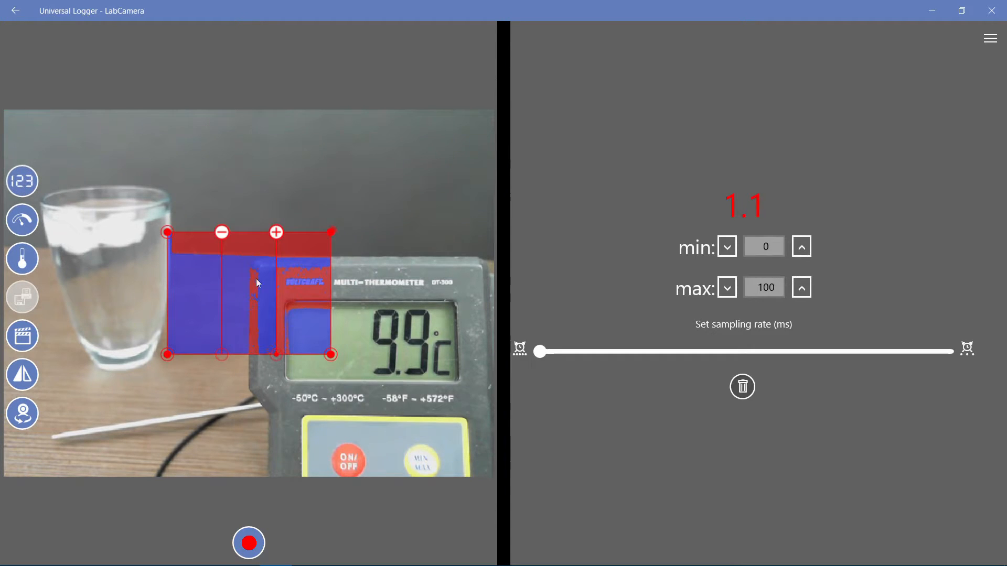
{"action": "left_click_drag", "start_coordinate": [333, 359], "coordinate": [243, 287]}
{"action": "left_click_drag", "start_coordinate": [169, 237], "coordinate": [344, 318]}
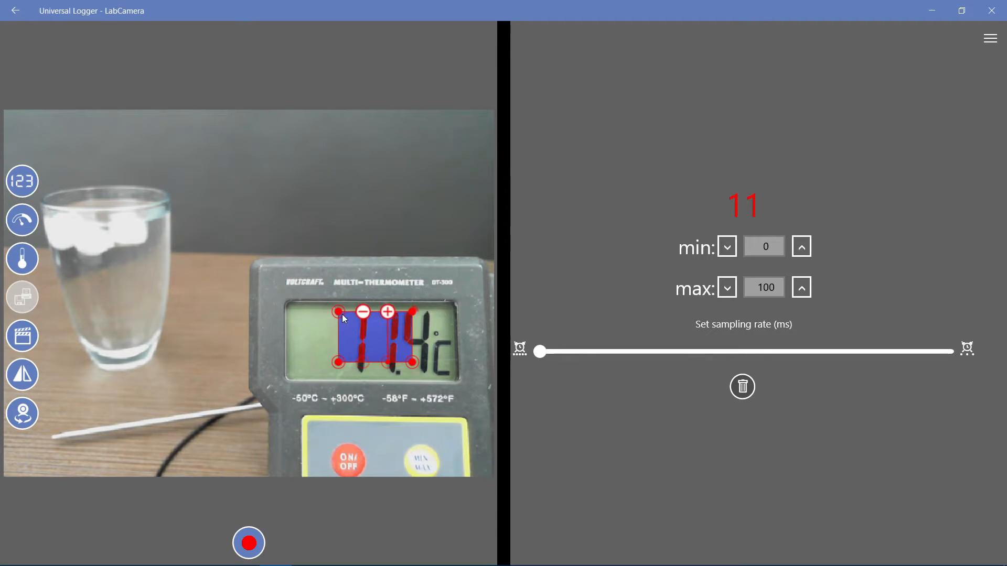
{"action": "left_click_drag", "start_coordinate": [415, 363], "coordinate": [431, 376]}
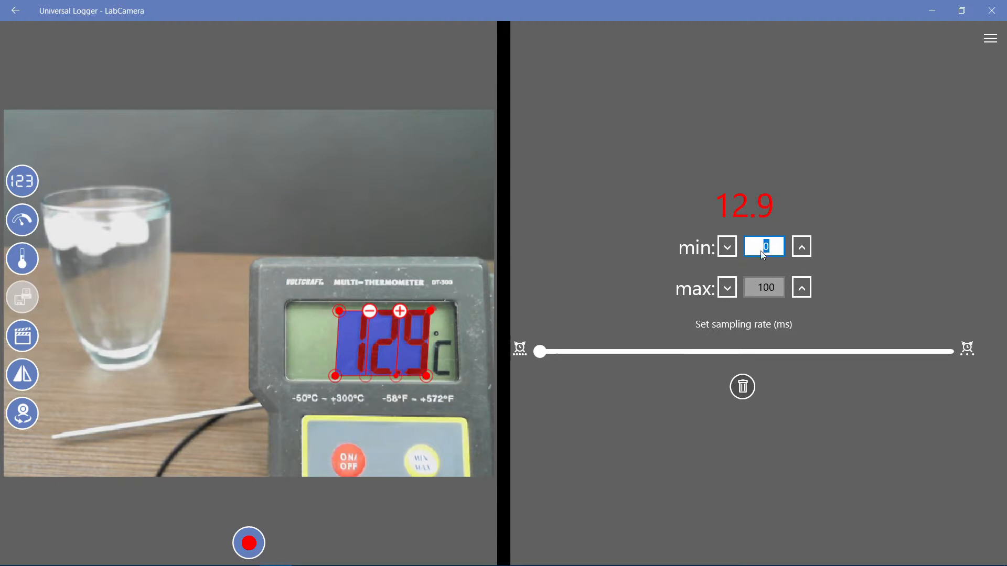
Step: Set the display reader's range to a minimum of 10 and a maximum of 35, and increase its sampling rate value
{"action": "left_click", "coordinate": [777, 292]}
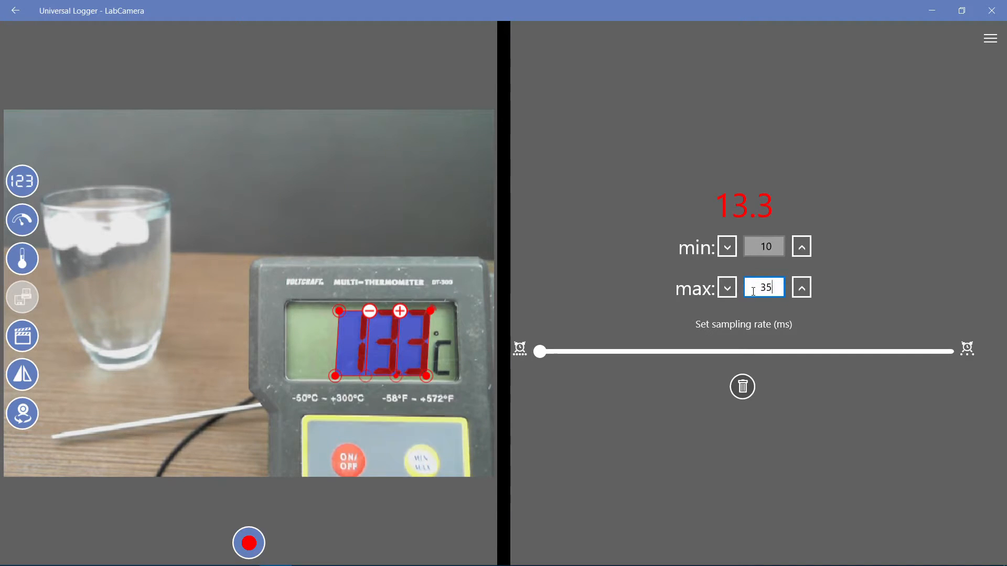
{"action": "left_click", "coordinate": [540, 353]}
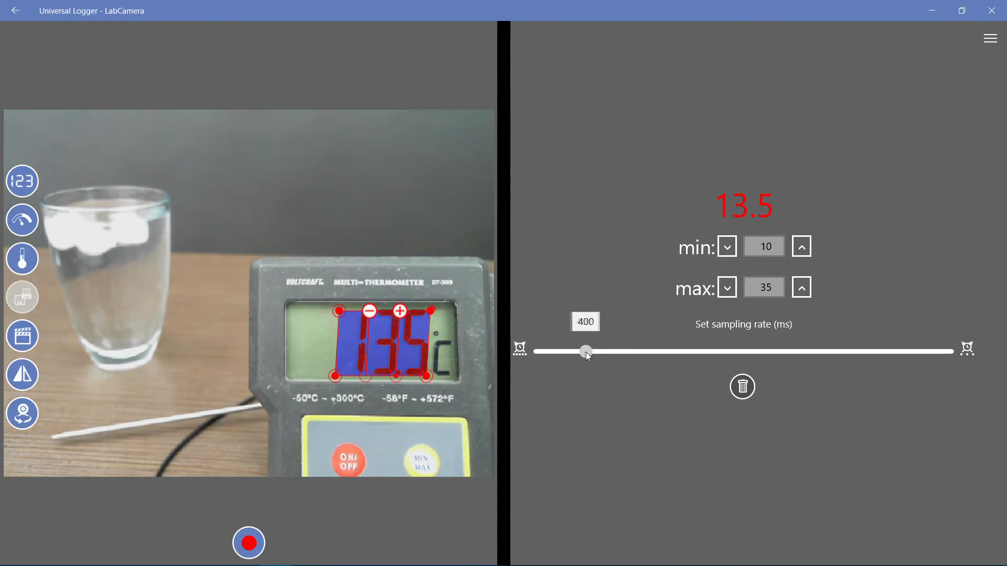
{"action": "left_click_drag", "start_coordinate": [593, 351], "coordinate": [593, 351]}
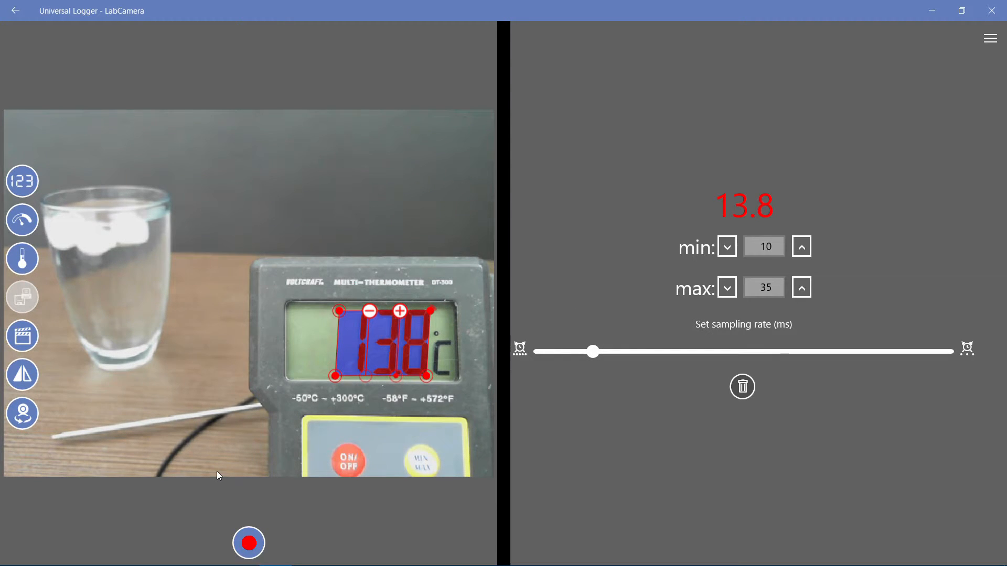
Step: Record the thermometer readings while the probe is warmed by hand, stop the recording, and open the logged graph
{"action": "left_click", "coordinate": [250, 543]}
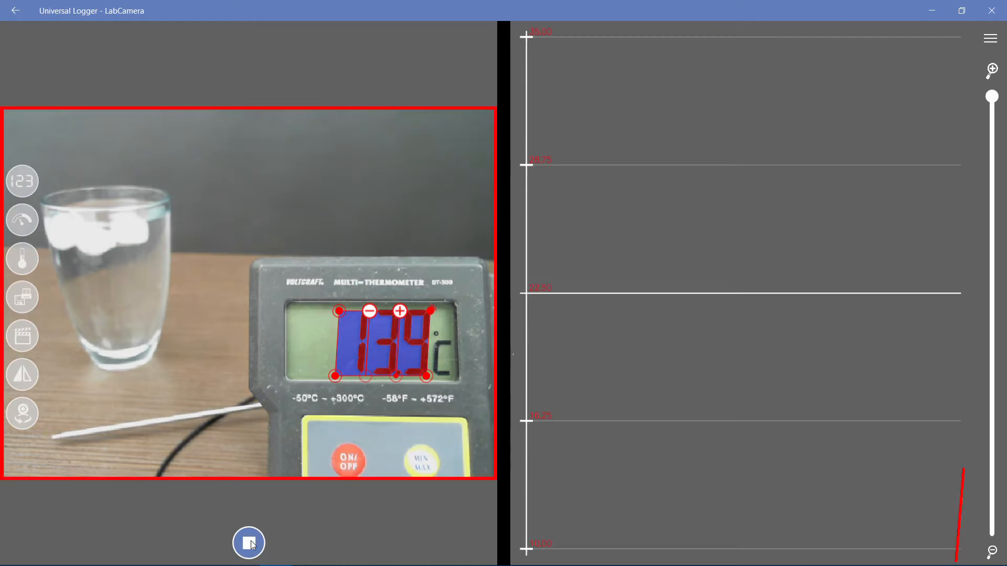
{"action": "left_click_drag", "start_coordinate": [991, 98], "coordinate": [994, 219]}
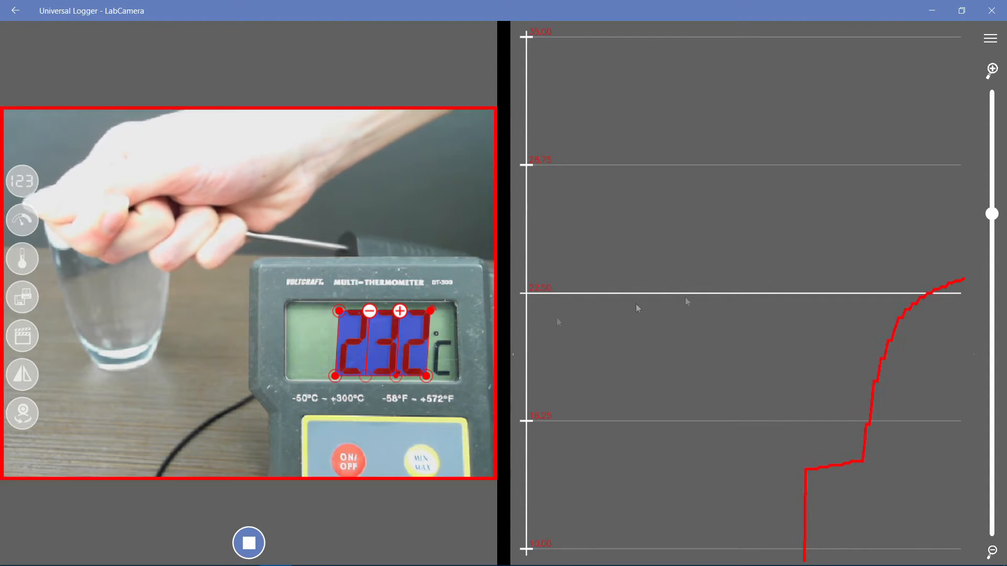
{"action": "left_click", "coordinate": [248, 543]}
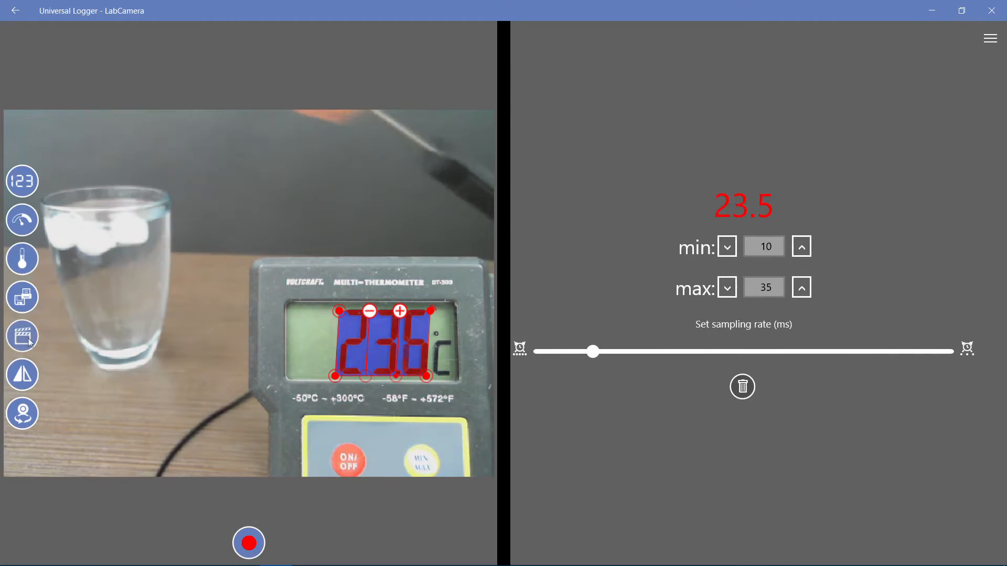
{"action": "left_click", "coordinate": [21, 303]}
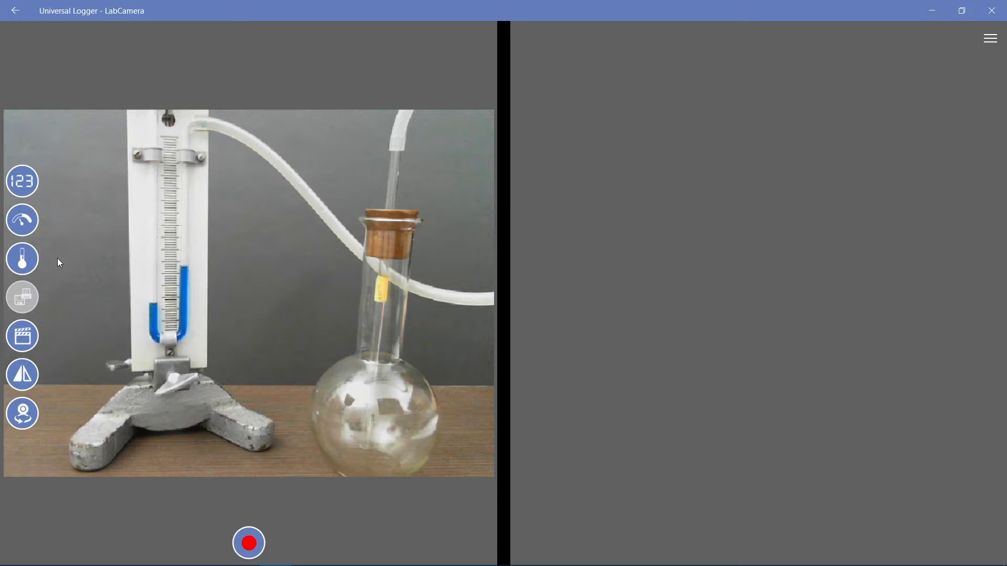
Step: Load the video 27_2 from the UniversalLogger folder
{"action": "left_click", "coordinate": [22, 335]}
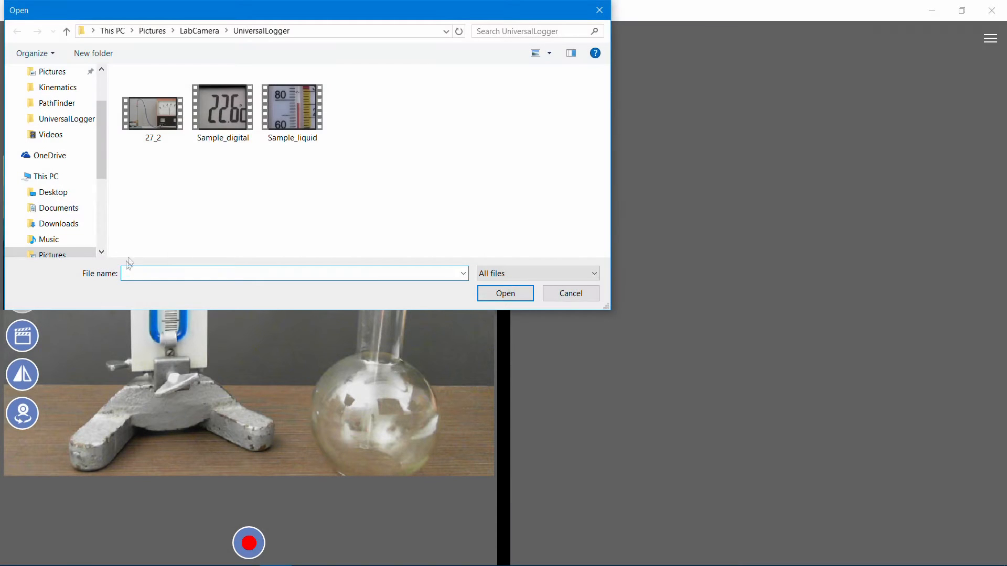
{"action": "left_click", "coordinate": [153, 121]}
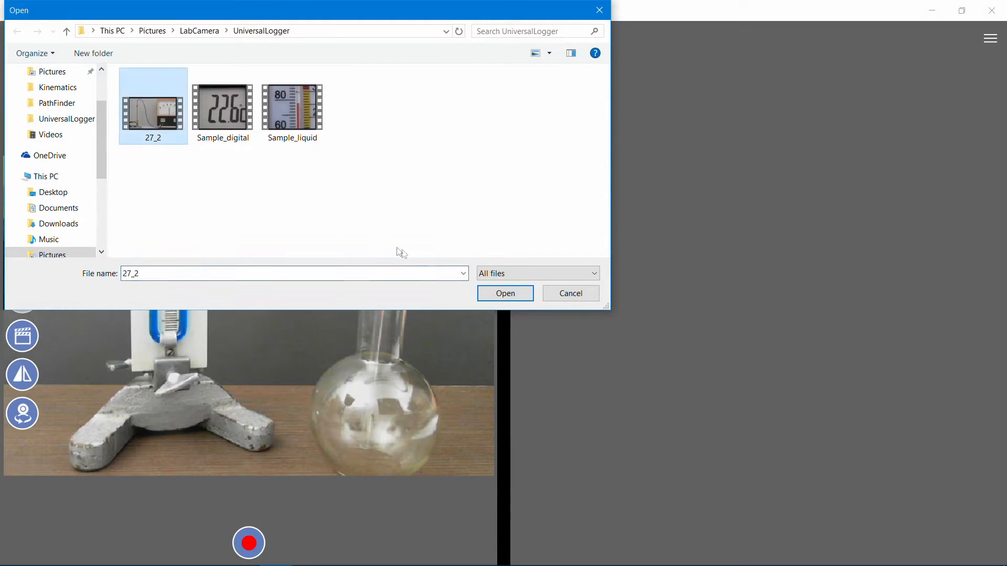
{"action": "left_click", "coordinate": [504, 293]}
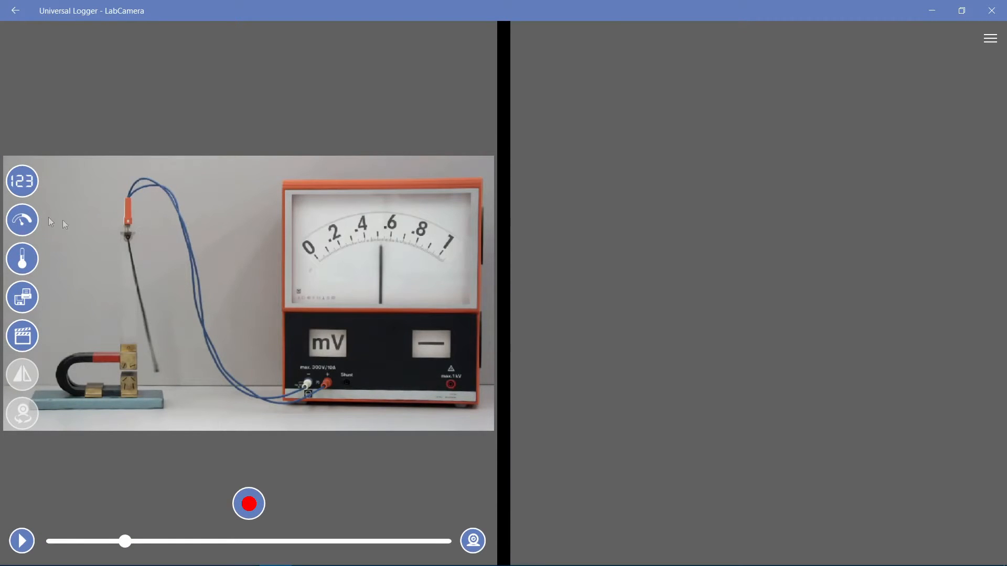
Step: Add an analog gauge reader, fit its sector to the millivoltmeter's dial from 0 to 1, and set its maximum to 1
{"action": "left_click", "coordinate": [22, 219]}
{"action": "left_click_drag", "start_coordinate": [248, 339], "coordinate": [377, 361]}
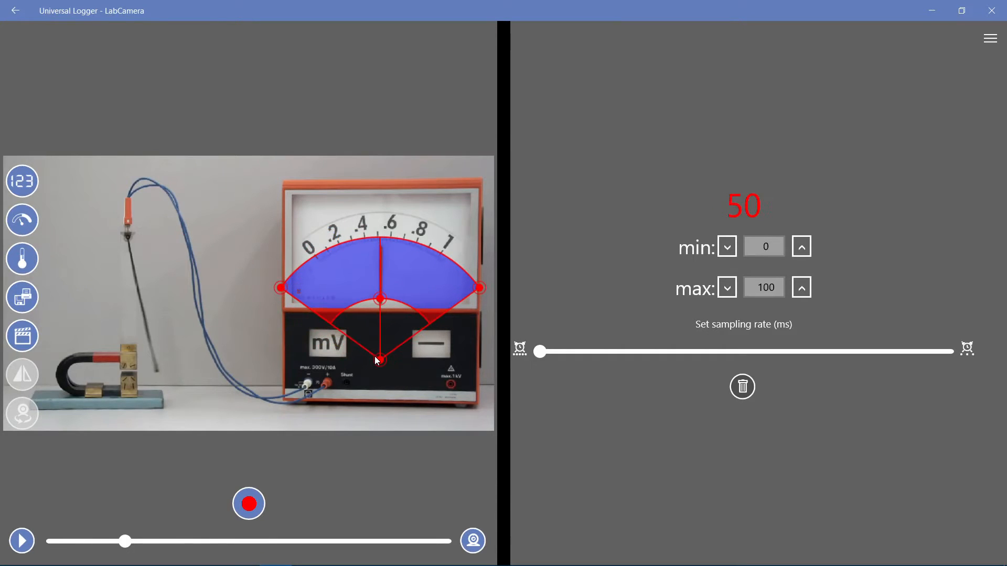
{"action": "left_click_drag", "start_coordinate": [476, 292], "coordinate": [435, 264]}
{"action": "left_click_drag", "start_coordinate": [291, 296], "coordinate": [325, 269]}
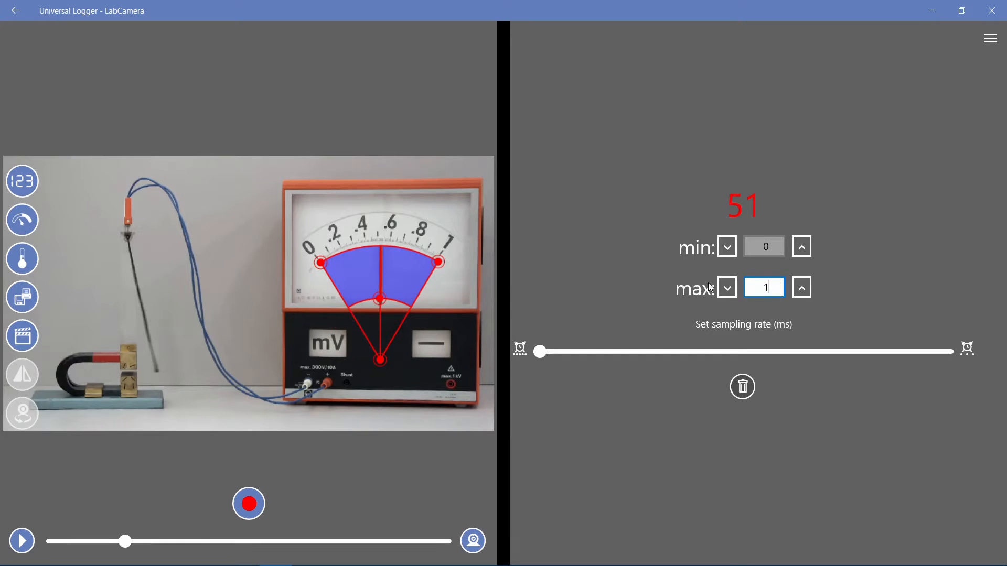
Step: Add a second analog gauge reader with its pivot at the top of the swinging rod and its sector covering the rod's swing
{"action": "left_click", "coordinate": [23, 220]}
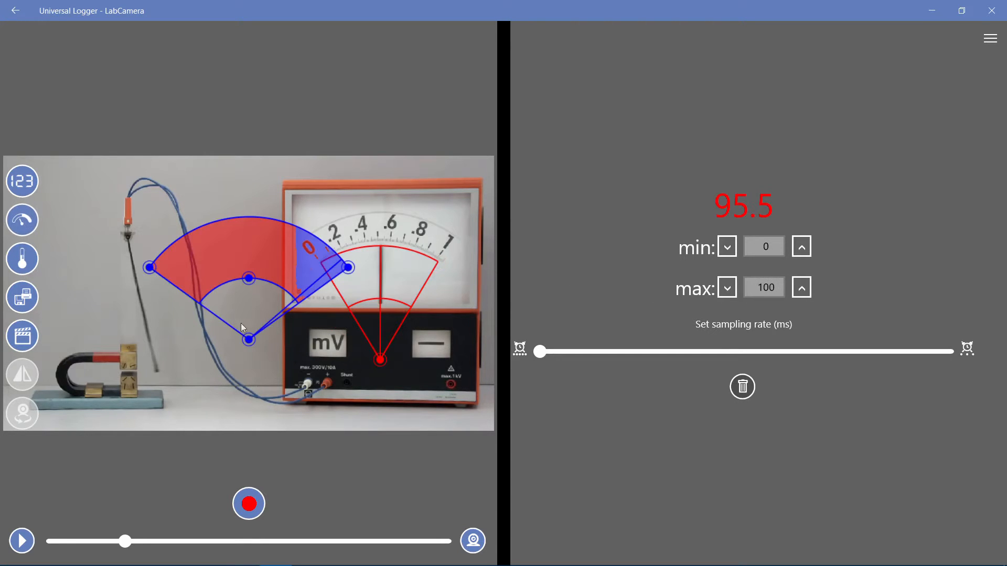
{"action": "left_click_drag", "start_coordinate": [194, 286], "coordinate": [124, 237]}
{"action": "left_click_drag", "start_coordinate": [228, 173], "coordinate": [65, 240]}
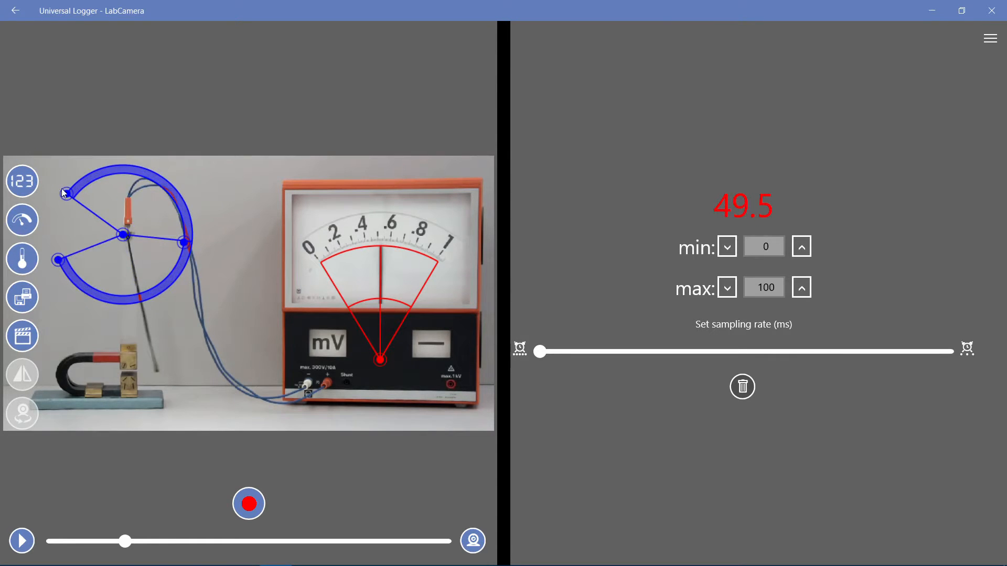
{"action": "left_click_drag", "start_coordinate": [64, 193], "coordinate": [147, 239]}
{"action": "left_click_drag", "start_coordinate": [130, 286], "coordinate": [133, 277]}
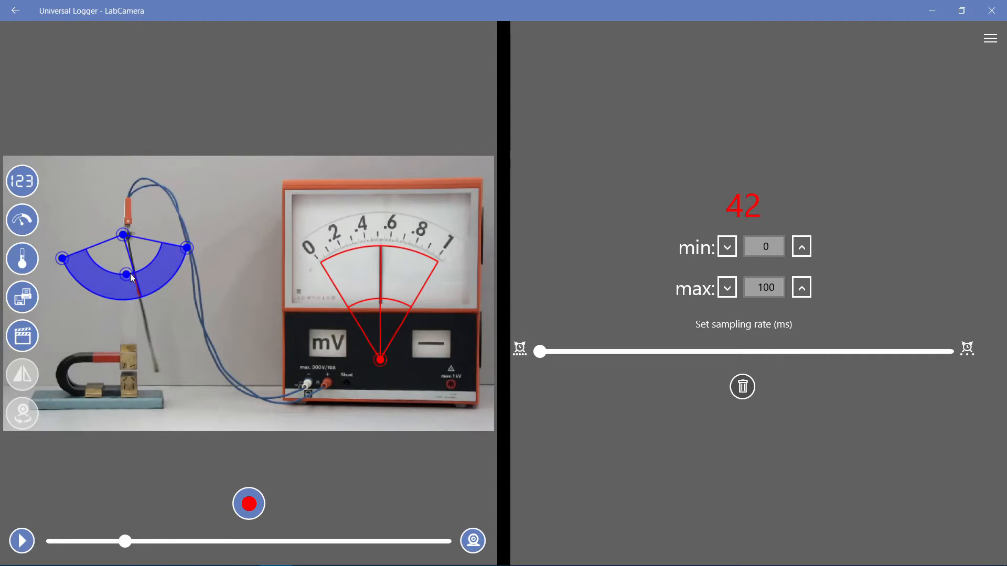
Step: Record the readings of both analog gauges from the millivoltmeter and swinging rod video
{"action": "left_click", "coordinate": [251, 504]}
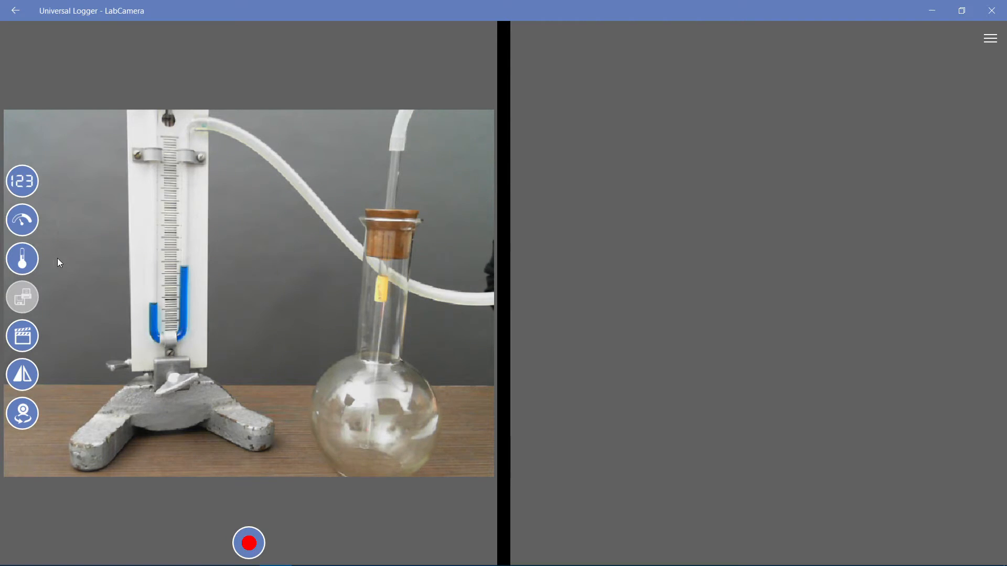
Step: Add a liquid-level reader and fit it along the blue liquid column in the manometer's left tube
{"action": "left_click", "coordinate": [11, 263]}
{"action": "left_click_drag", "start_coordinate": [252, 239], "coordinate": [154, 255]}
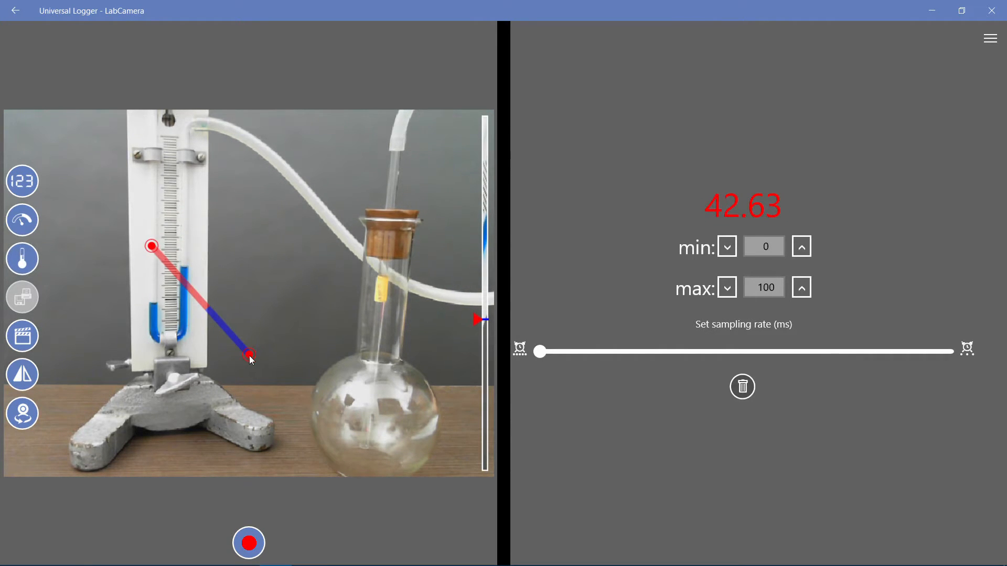
{"action": "left_click_drag", "start_coordinate": [235, 355], "coordinate": [154, 325]}
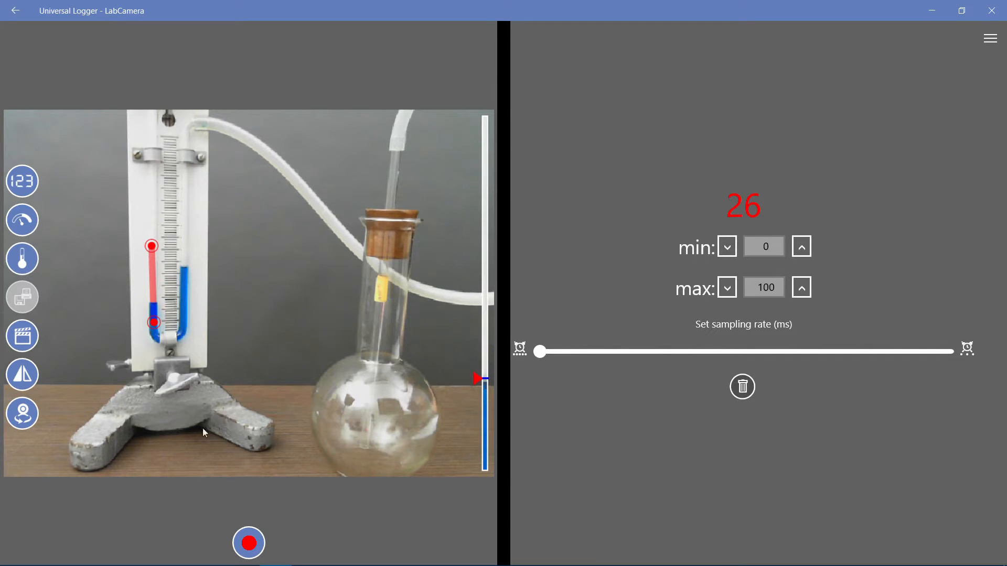
Step: Record the manometer level while the flask is warmed by hand, and zoom out the graph to show a longer time span
{"action": "left_click", "coordinate": [253, 549]}
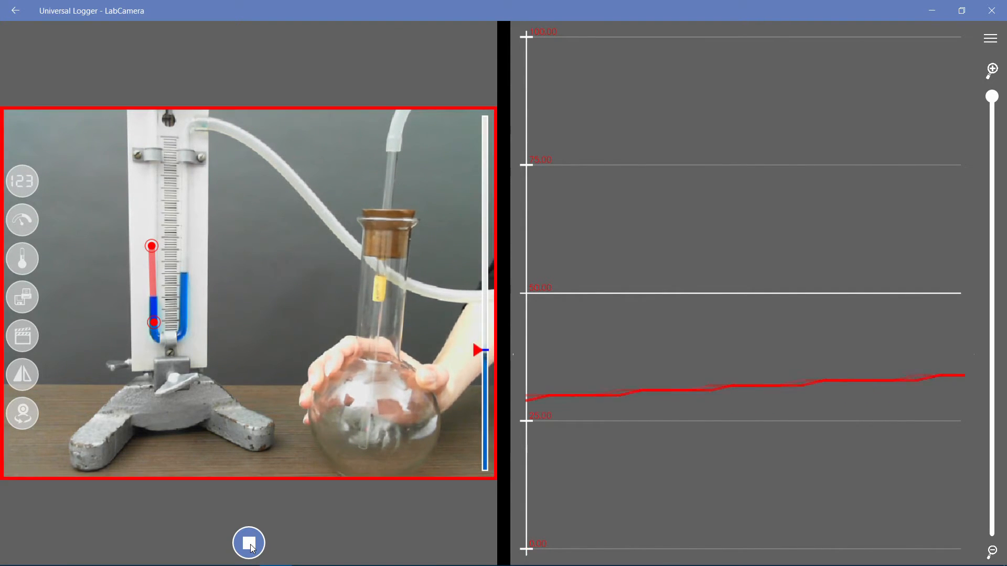
{"action": "left_click_drag", "start_coordinate": [995, 97], "coordinate": [984, 293]}
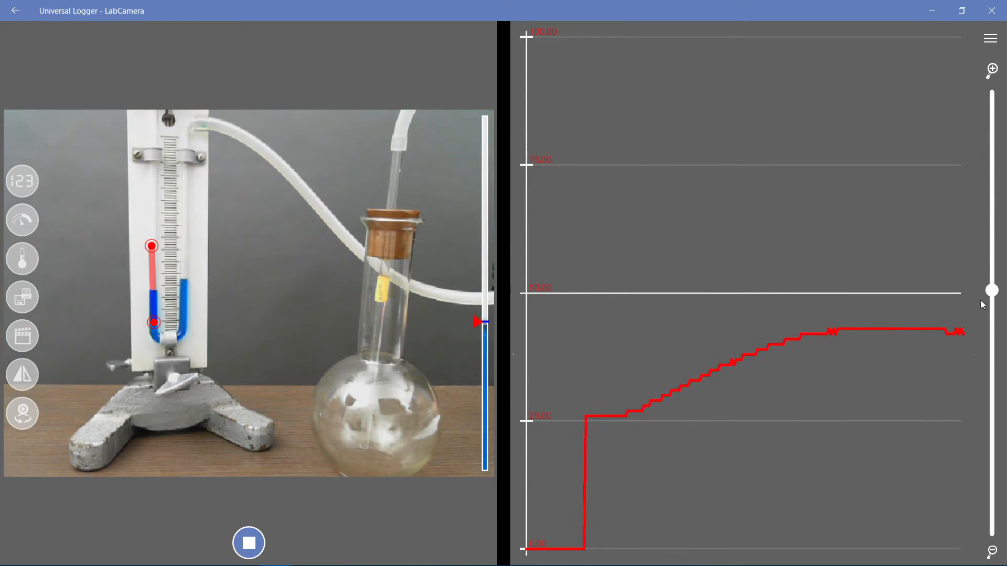
Step: Switch to the Pathfinder module and load the video Autok-1 from the PathFinder folder
{"action": "left_click", "coordinate": [15, 12]}
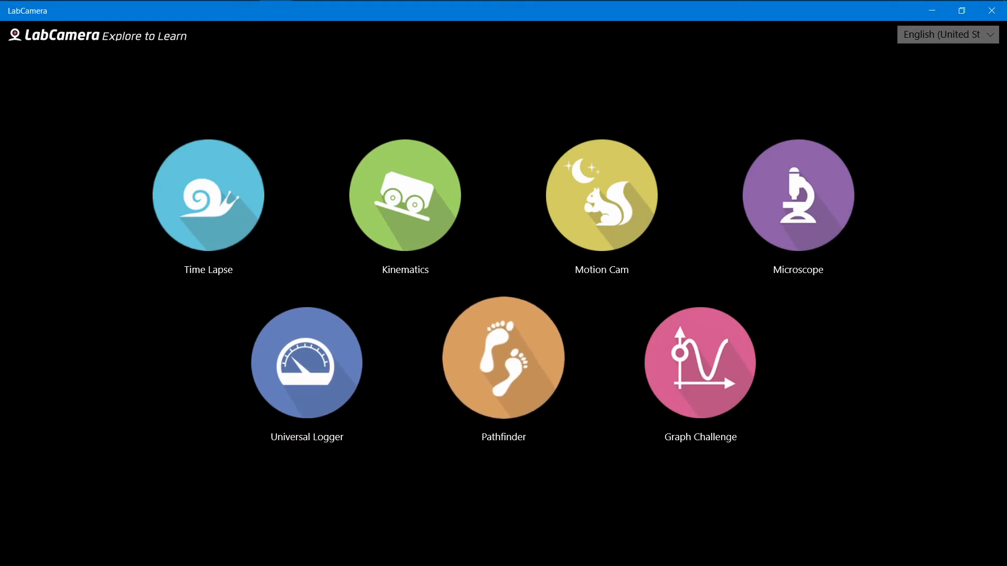
{"action": "left_click", "coordinate": [486, 386]}
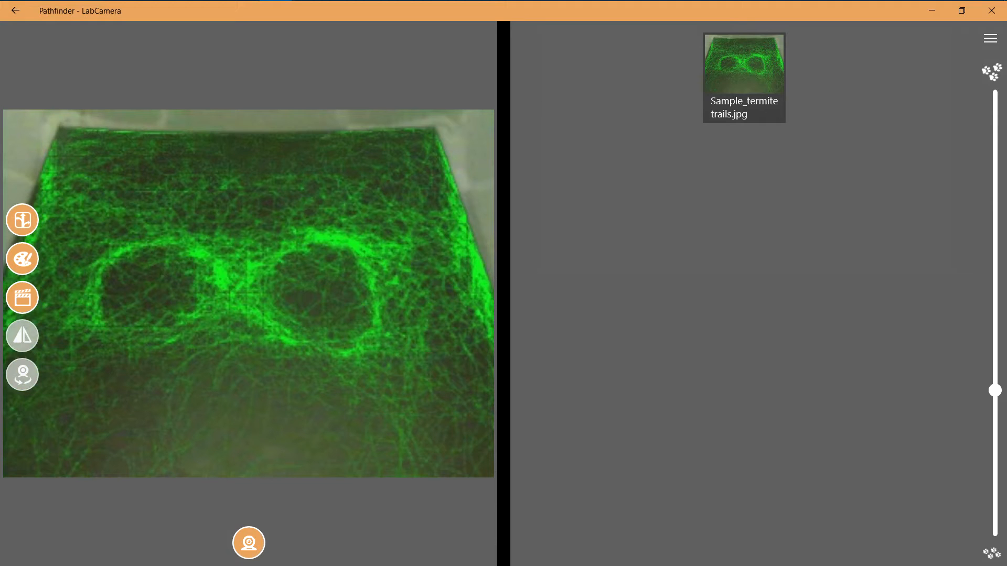
{"action": "left_click", "coordinate": [23, 298]}
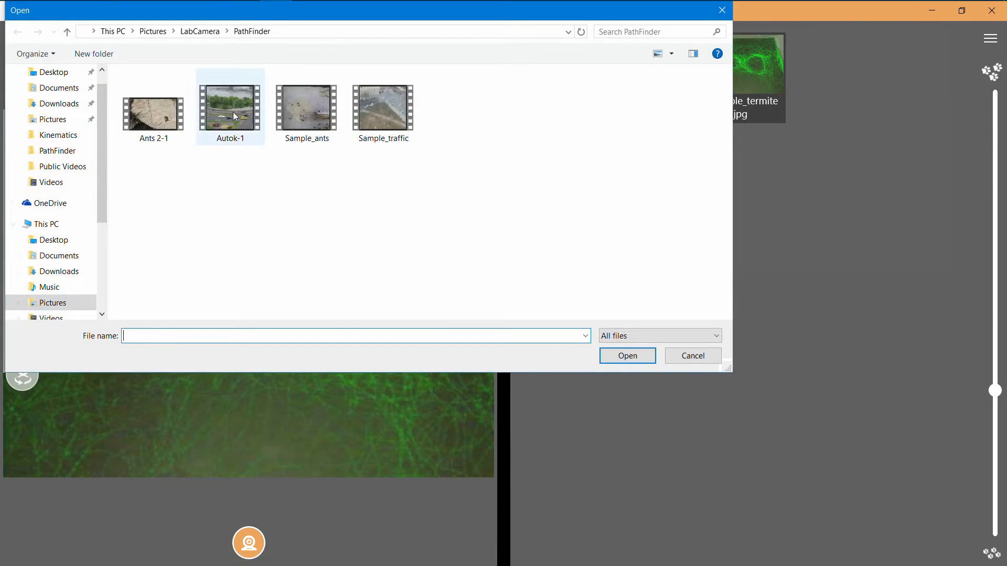
{"action": "left_click", "coordinate": [619, 357]}
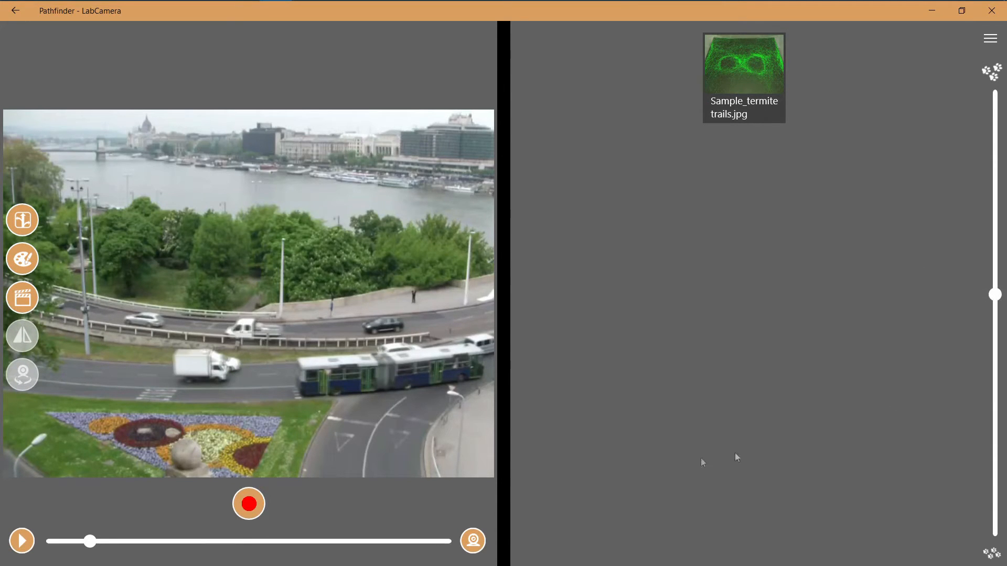
Step: Record the traffic's motion trails, checking the trail colours and heat map view while tracking, and stop the recording
{"action": "left_click", "coordinate": [253, 512]}
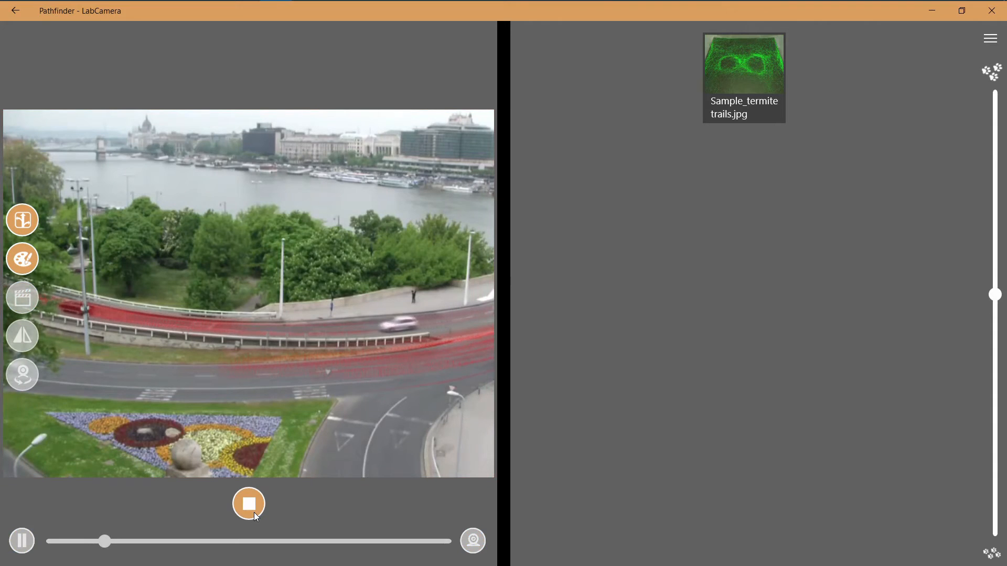
{"action": "left_click", "coordinate": [35, 261]}
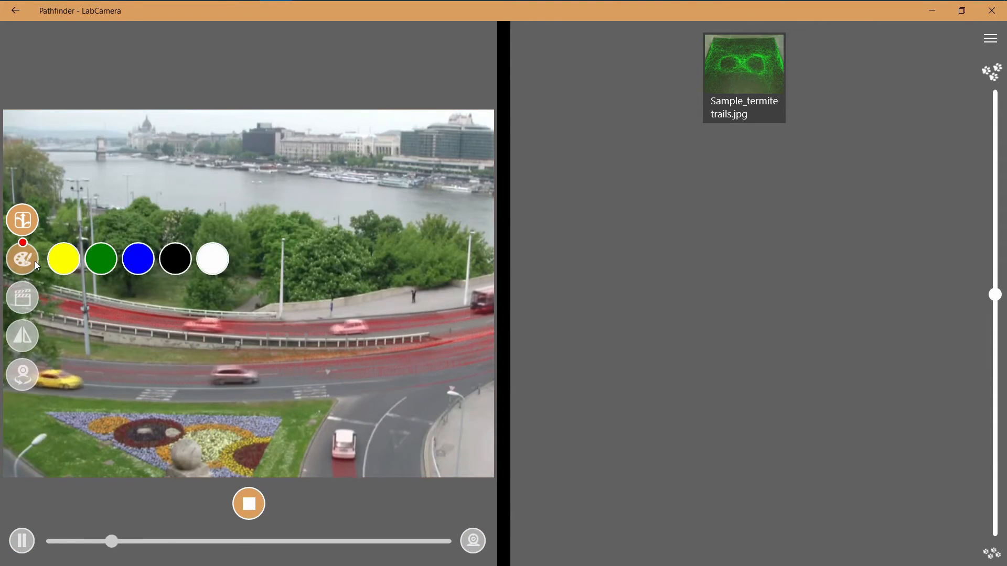
{"action": "left_click", "coordinate": [33, 261]}
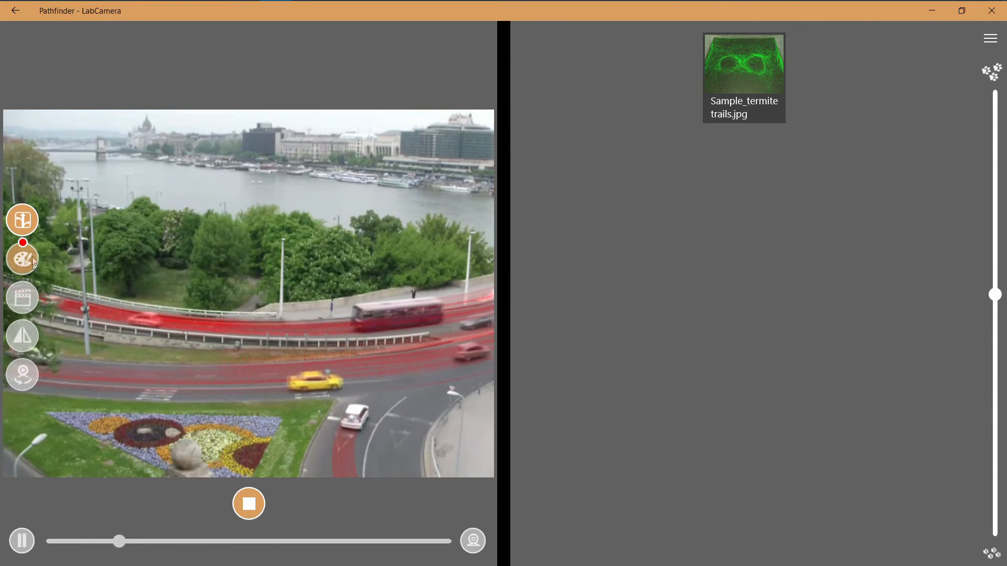
{"action": "left_click", "coordinate": [25, 224]}
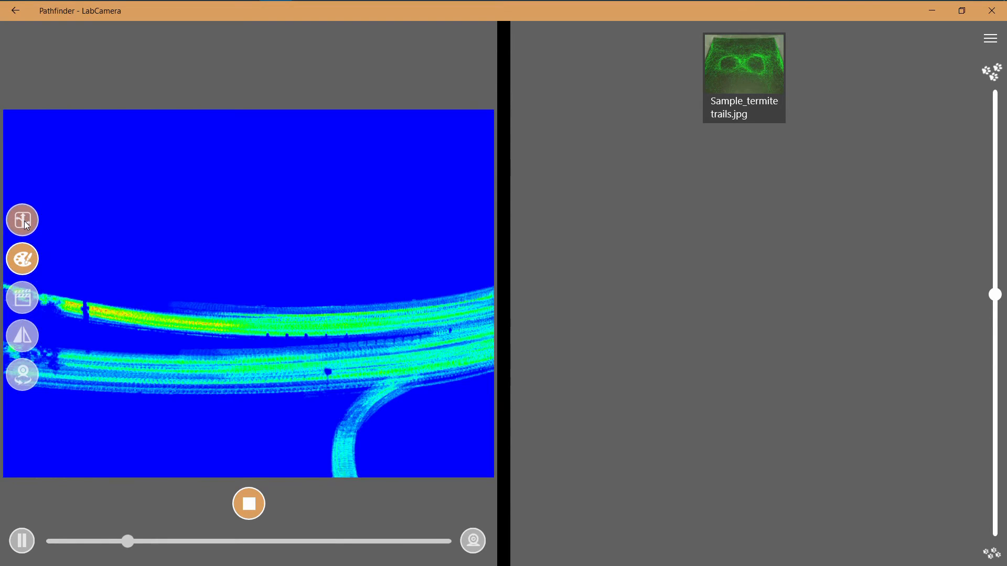
{"action": "left_click", "coordinate": [27, 224]}
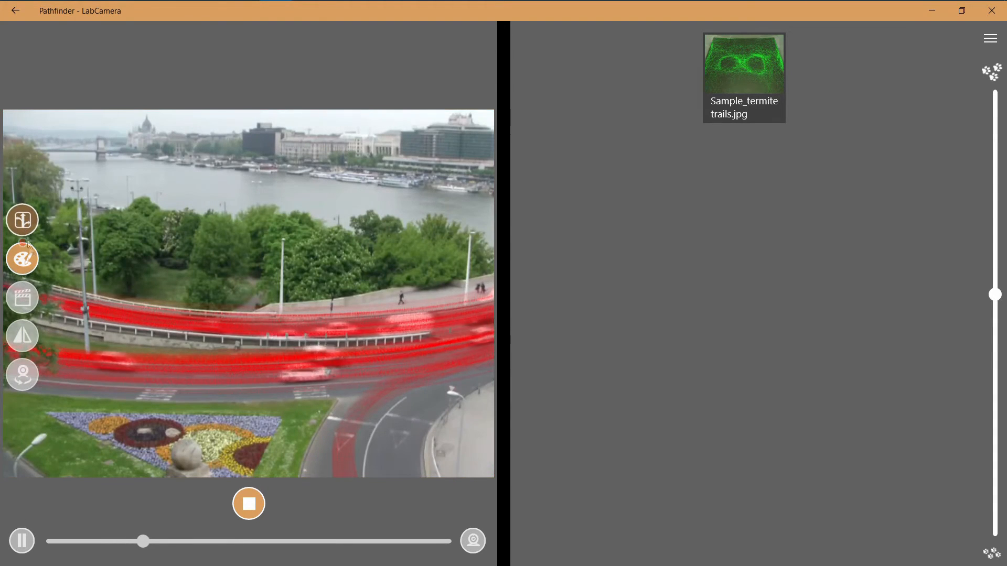
{"action": "left_click", "coordinate": [248, 505]}
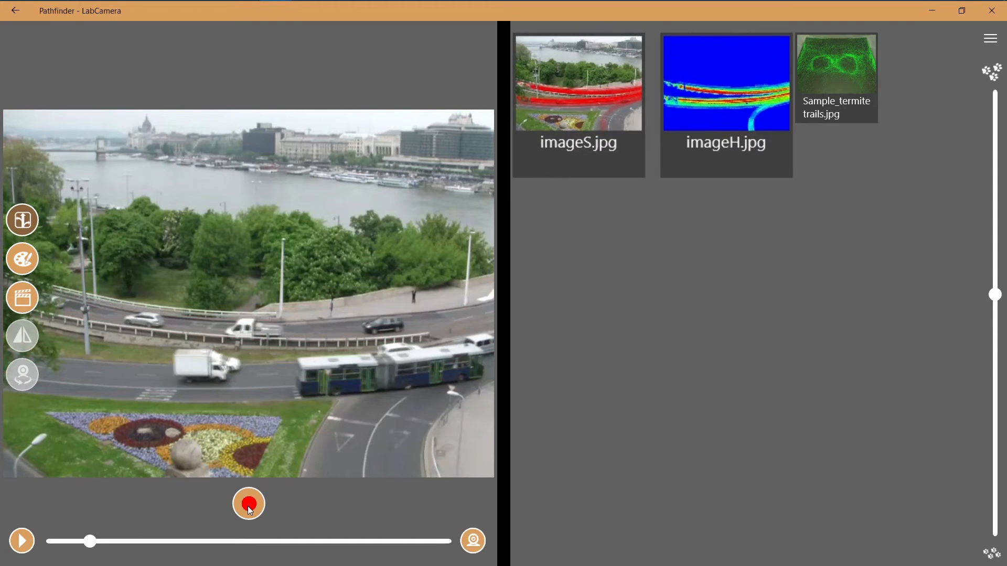
Step: Record the motion trails of the ants walking across the rock
{"action": "left_click", "coordinate": [250, 508]}
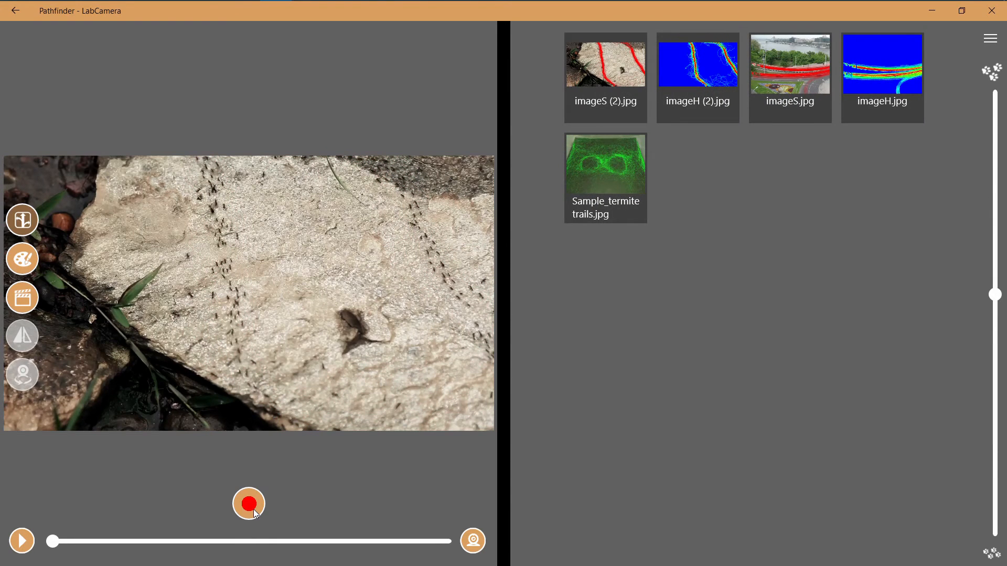
Step: Switch to the Graph Challenge module and open the cosine graph
{"action": "left_click", "coordinate": [16, 11]}
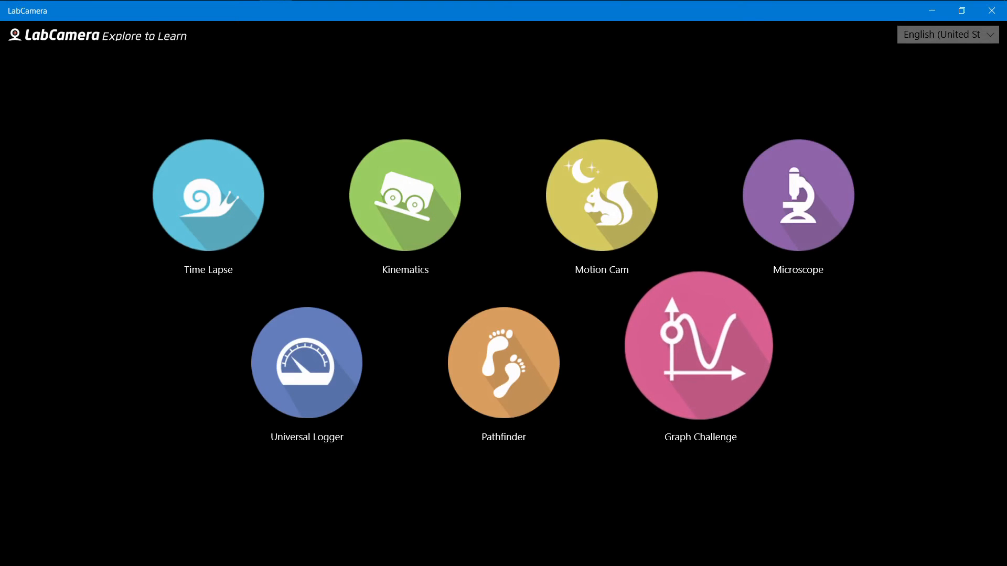
{"action": "left_click", "coordinate": [689, 388]}
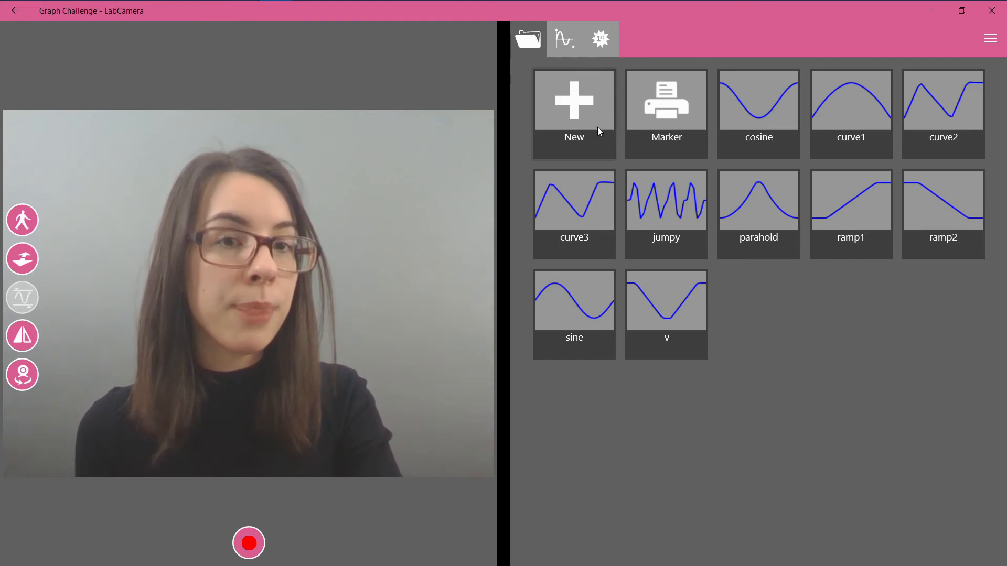
{"action": "left_click", "coordinate": [761, 127]}
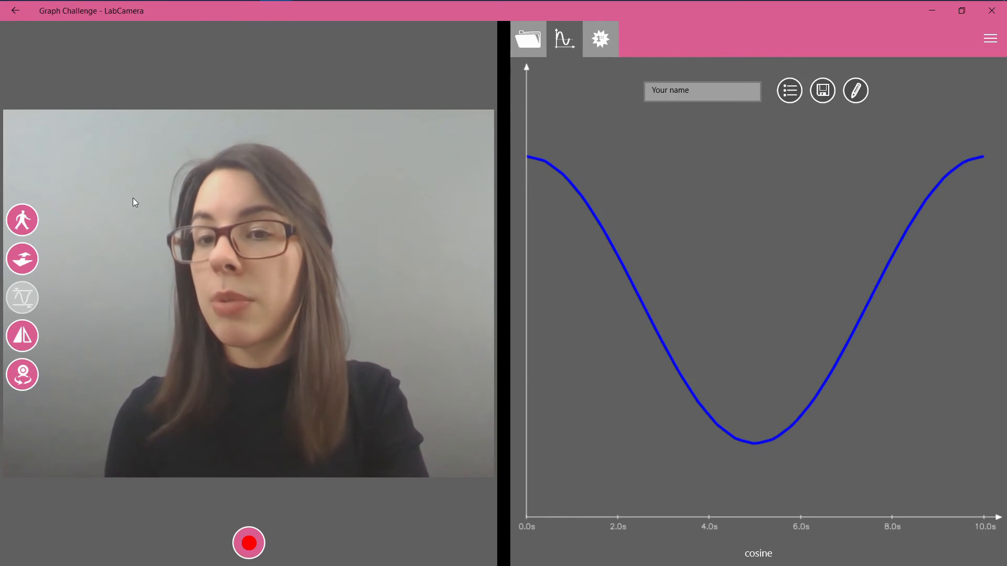
Step: Choose hand-held object tracking with vertical movement for the cosine challenge
{"action": "left_click", "coordinate": [22, 220]}
{"action": "left_click", "coordinate": [19, 252]}
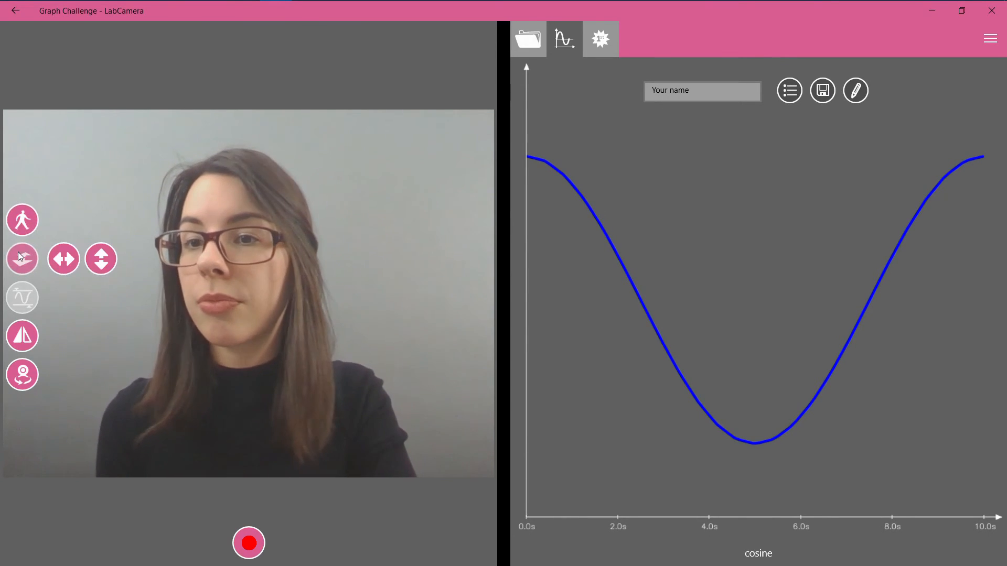
{"action": "left_click", "coordinate": [100, 261]}
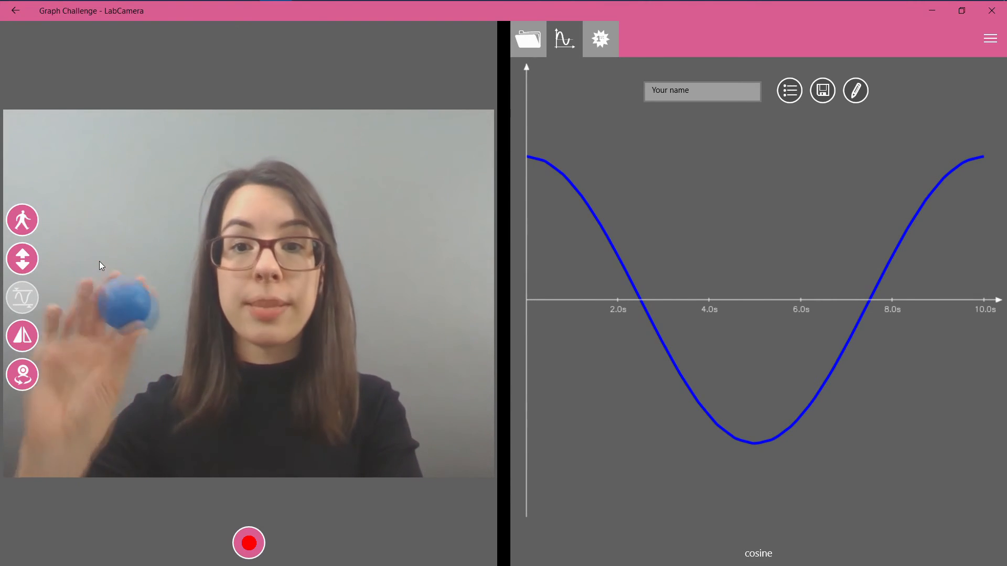
Step: Pick the blue ball as the tracked object and record its movement against the cosine curve
{"action": "left_click", "coordinate": [113, 288]}
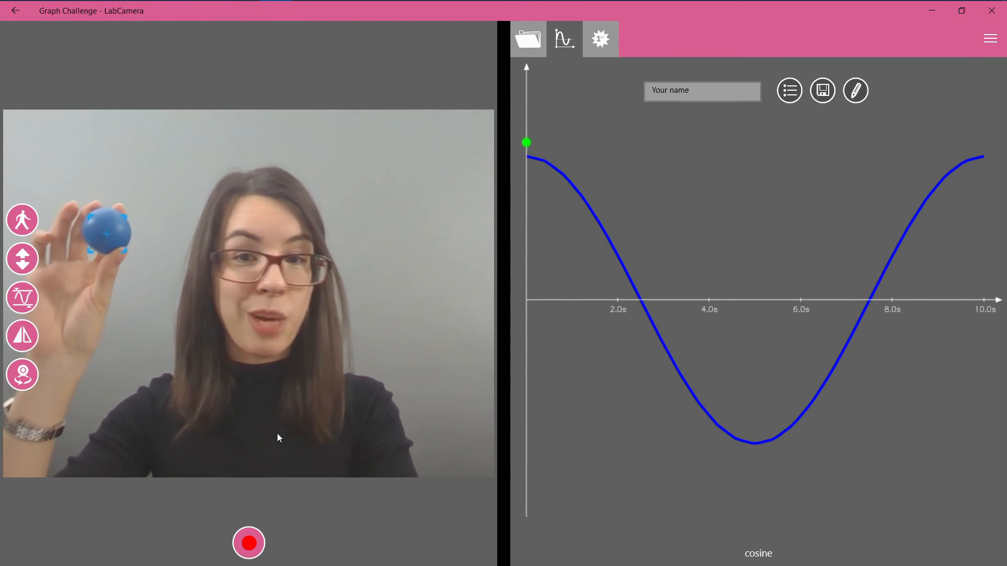
{"action": "left_click", "coordinate": [255, 545]}
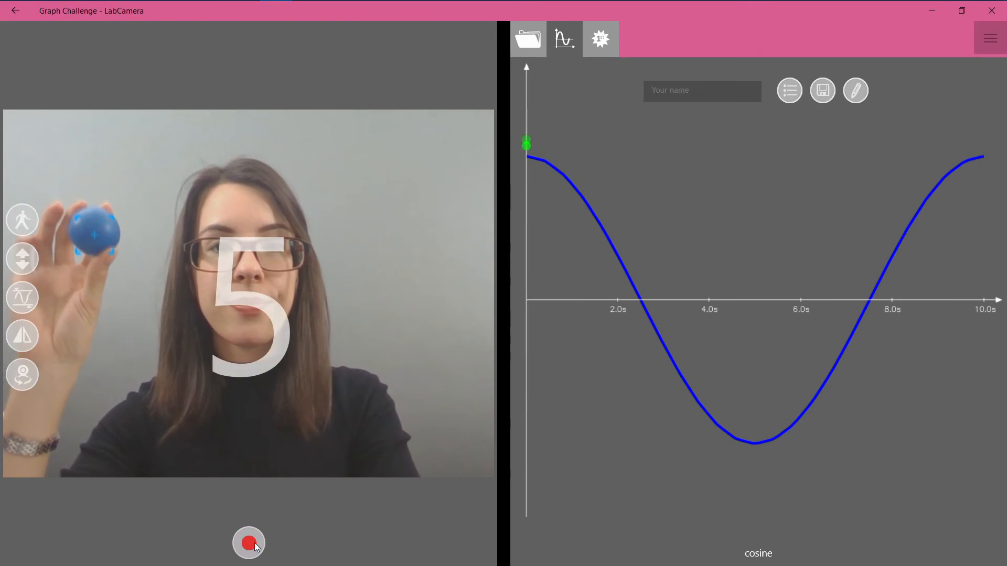